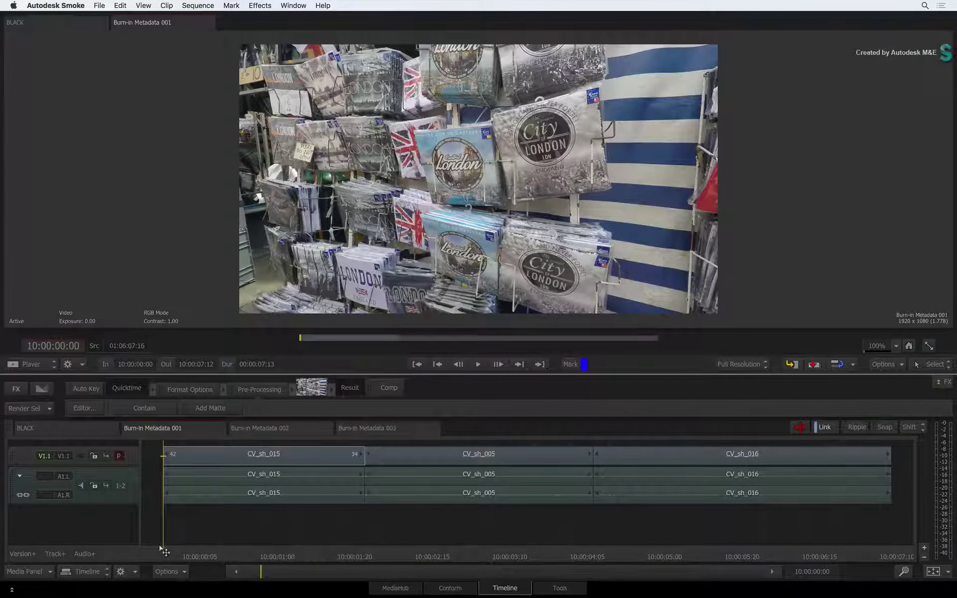
Preview the opening frames, return to the sequence start, and glance at the tools page before returning to the timeline.
{"action": "left_click_drag", "start_coordinate": [166, 545], "coordinate": [218, 530]}
{"action": "key", "text": "Home"}
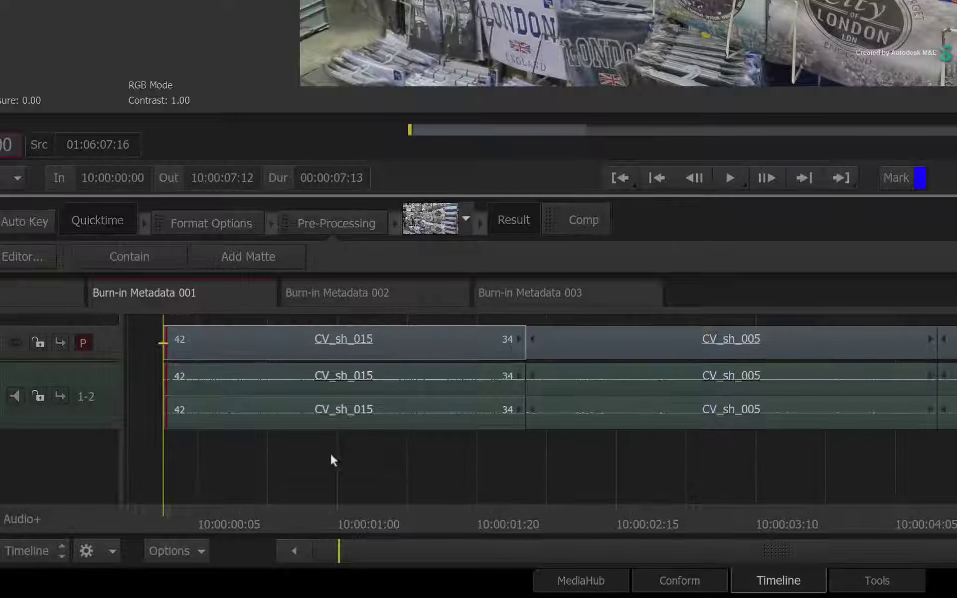
{"action": "right_click", "coordinate": [257, 521]}
{"action": "left_click", "coordinate": [849, 580]}
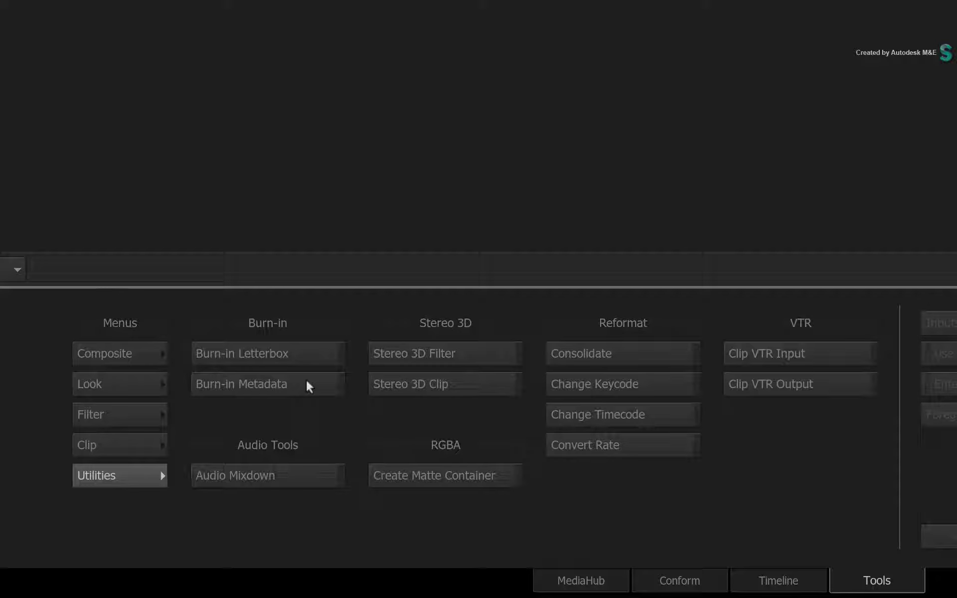
{"action": "left_click", "coordinate": [778, 580]}
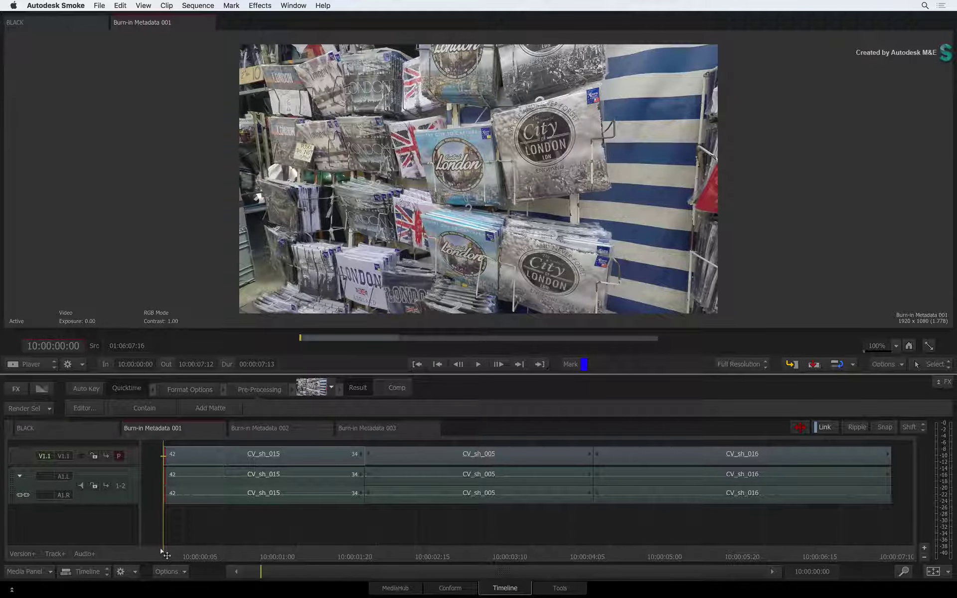
Scrub to the London souvenir shot, select then deselect CV_sh_015, and add empty track V1.2 above V1.1.
{"action": "left_click_drag", "start_coordinate": [160, 548], "coordinate": [527, 538]}
{"action": "left_click_drag", "start_coordinate": [453, 518], "coordinate": [198, 504]}
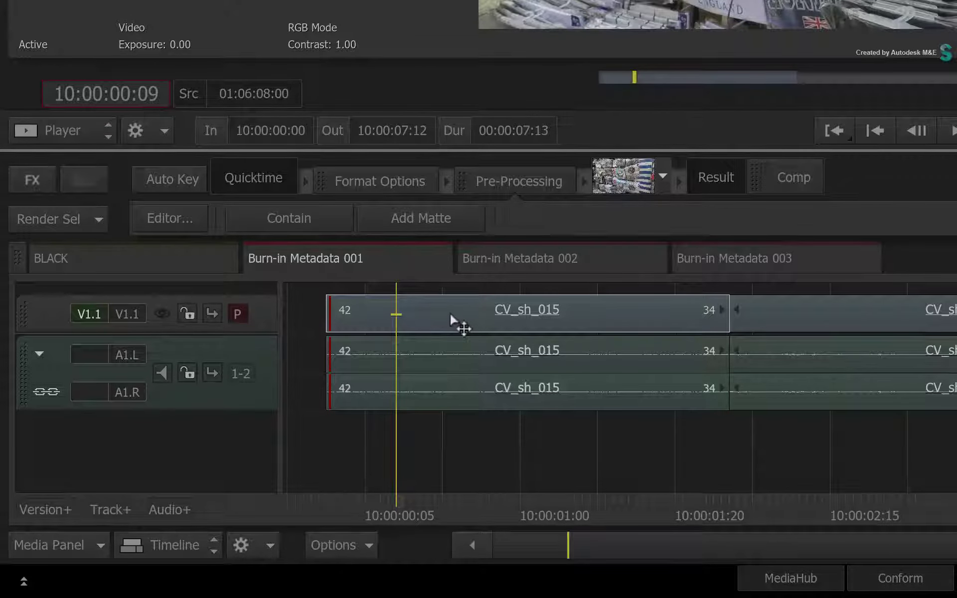
{"action": "left_click", "coordinate": [438, 309]}
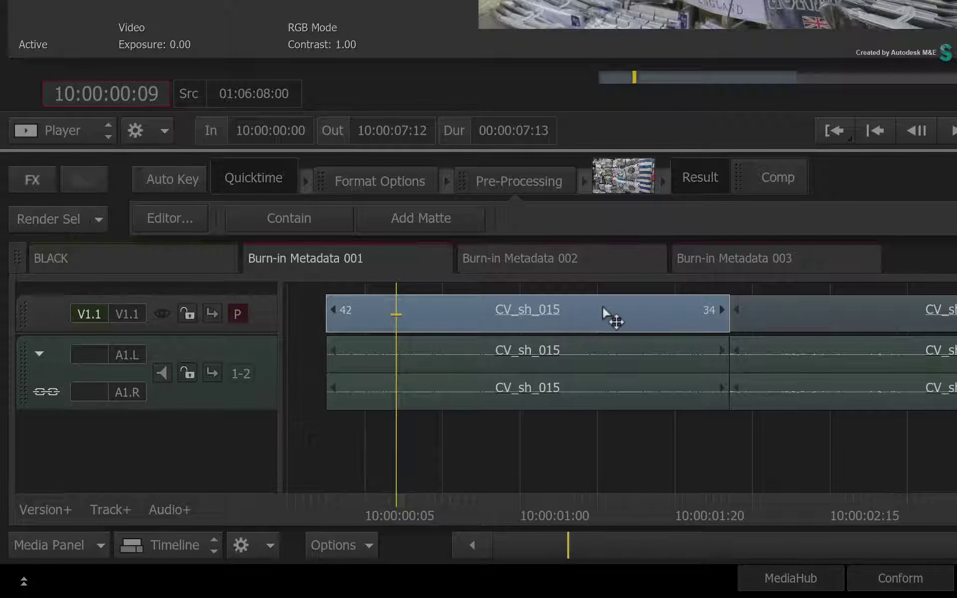
{"action": "left_click", "coordinate": [528, 503]}
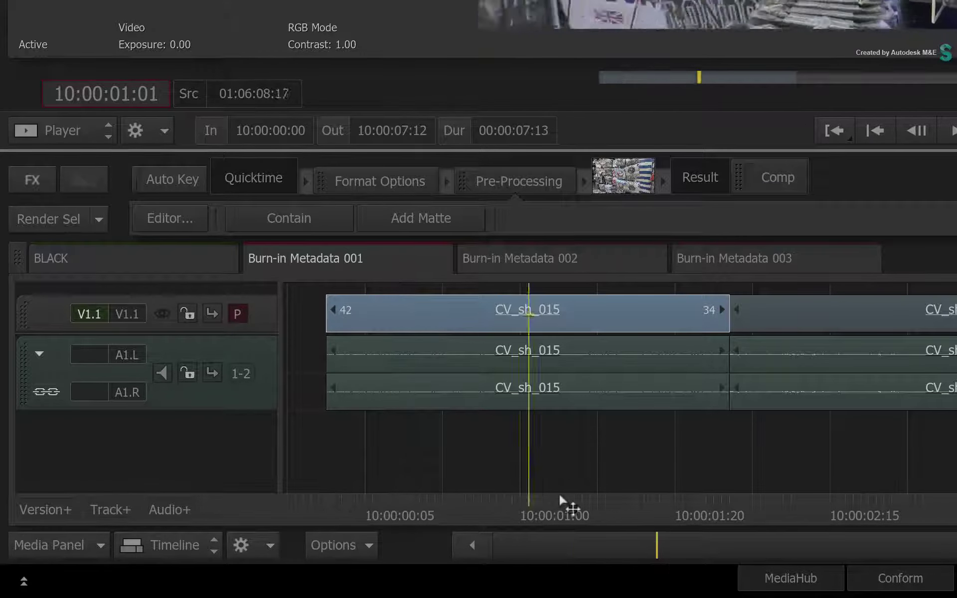
{"action": "left_click_drag", "start_coordinate": [560, 496], "coordinate": [397, 498]}
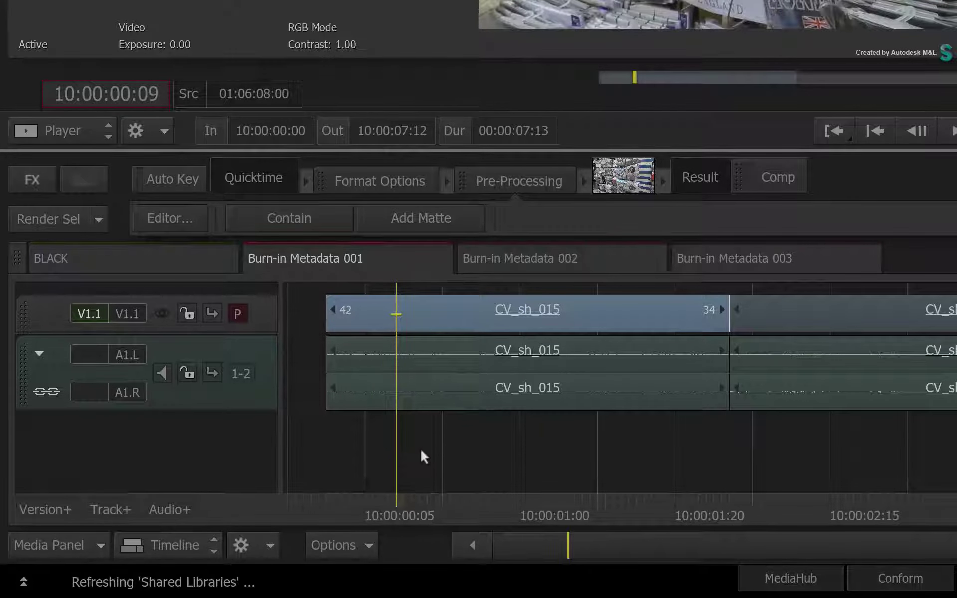
{"action": "left_click", "coordinate": [421, 451]}
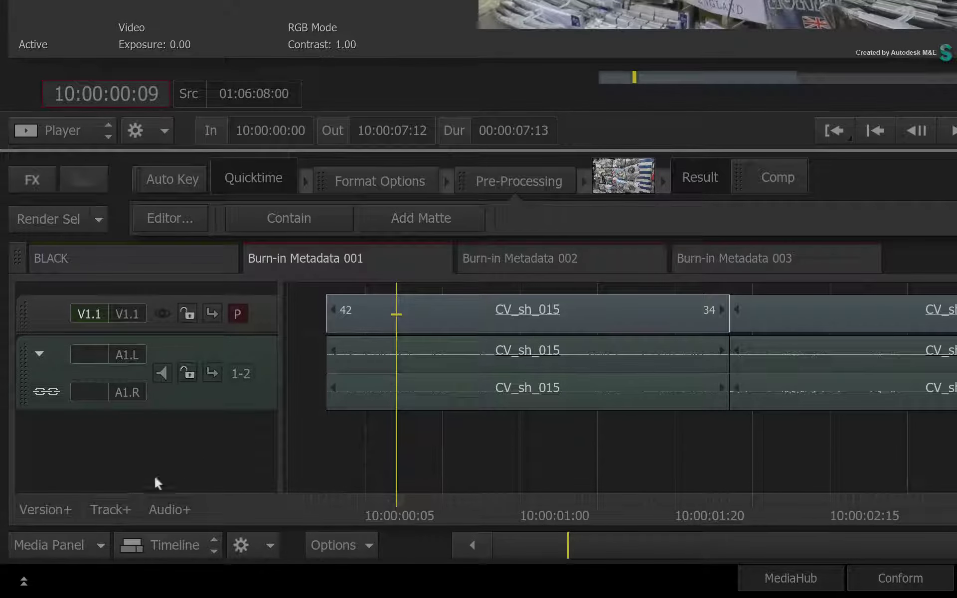
{"action": "left_click", "coordinate": [117, 502]}
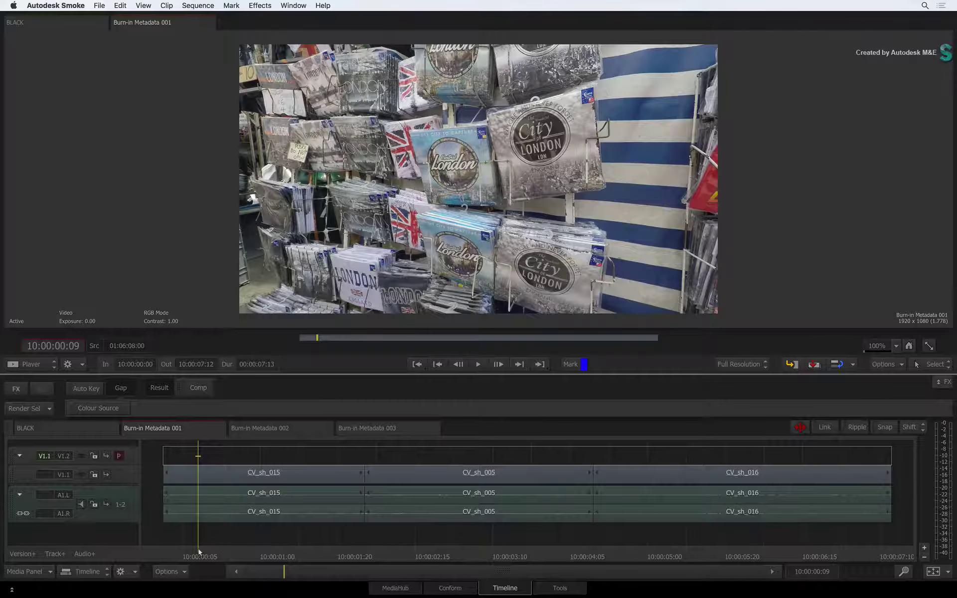
Apply the Burn-in Metadata effect from the FX ribbon to the empty gap on track V1.2.
{"action": "left_click_drag", "start_coordinate": [396, 499], "coordinate": [956, 499]}
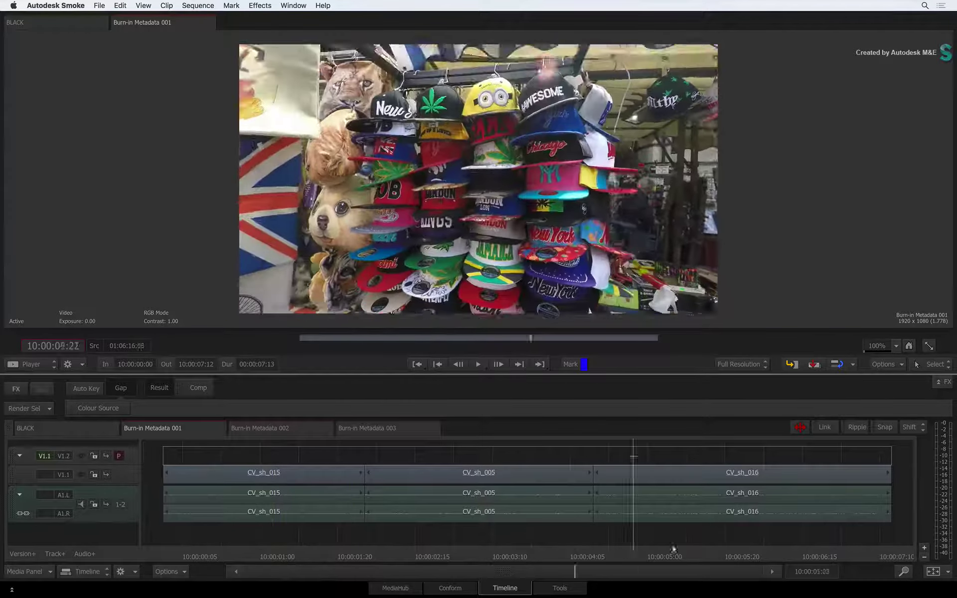
{"action": "left_click_drag", "start_coordinate": [673, 548], "coordinate": [227, 537]}
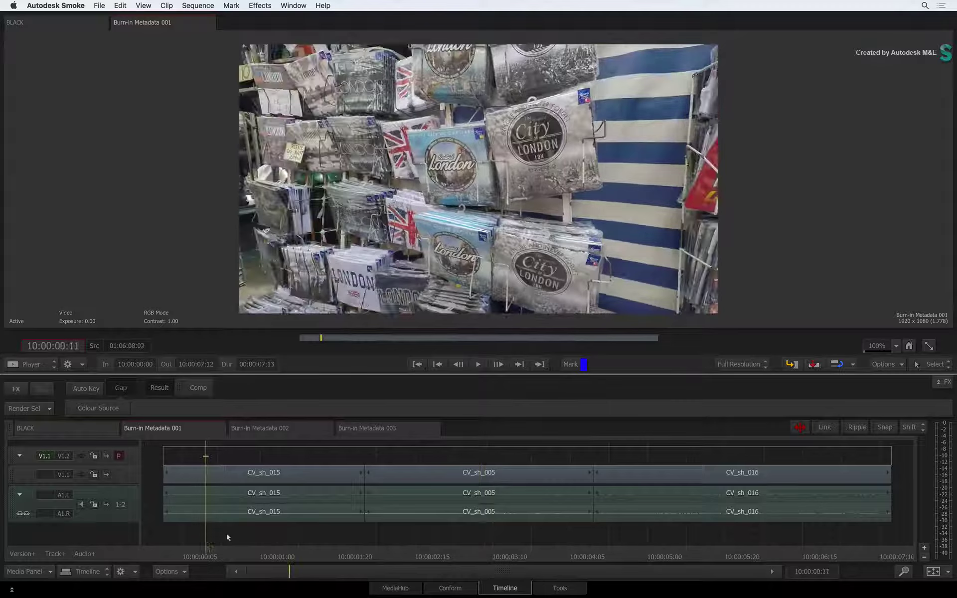
{"action": "left_click", "coordinate": [282, 450]}
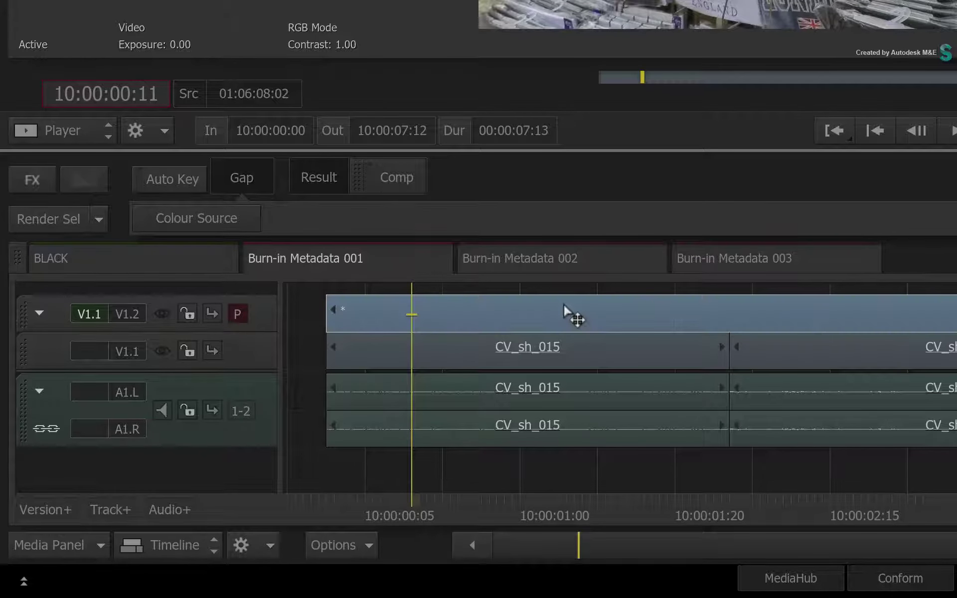
{"action": "key", "text": "ctrl+Tab"}
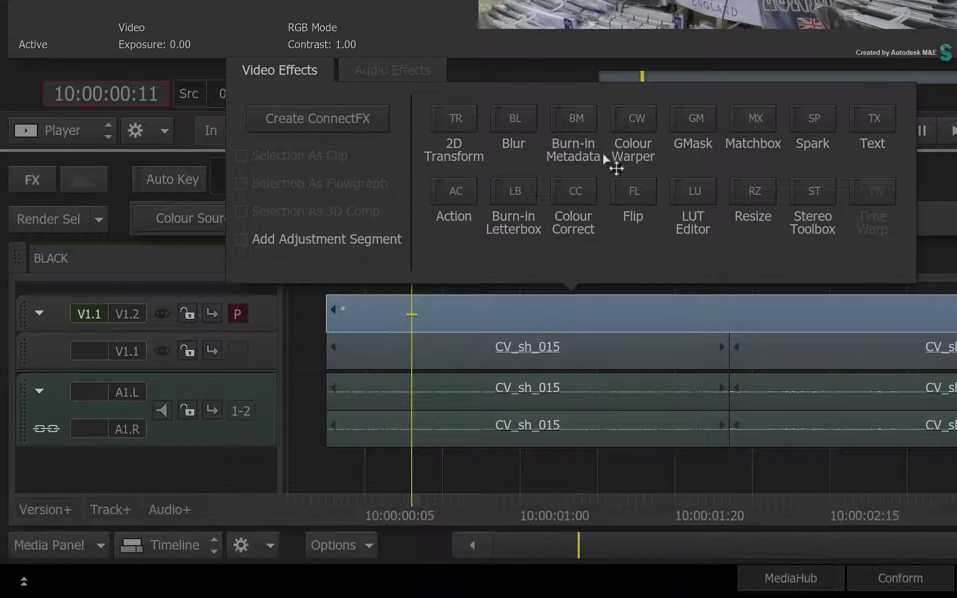
{"action": "left_click", "coordinate": [578, 122]}
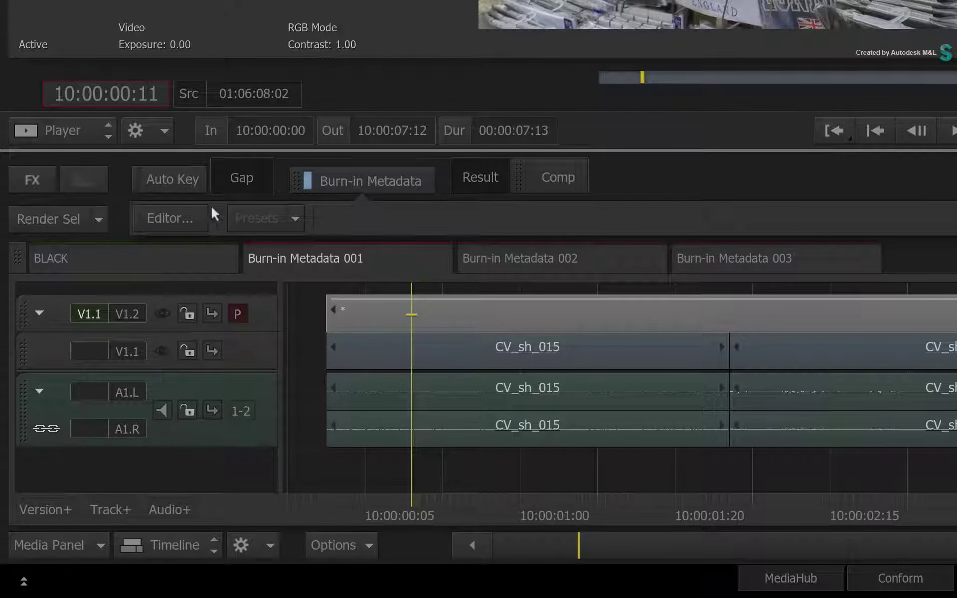
In the Burn-in Metadata editor, add Source Timecode and Record Timecode layers.
{"action": "left_click", "coordinate": [161, 215]}
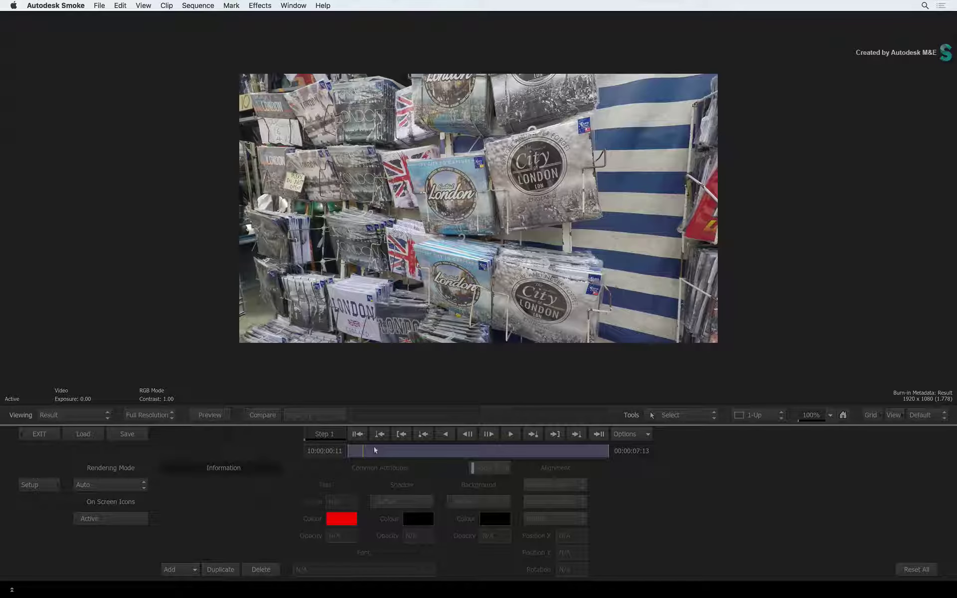
{"action": "left_click_drag", "start_coordinate": [375, 450], "coordinate": [331, 445]}
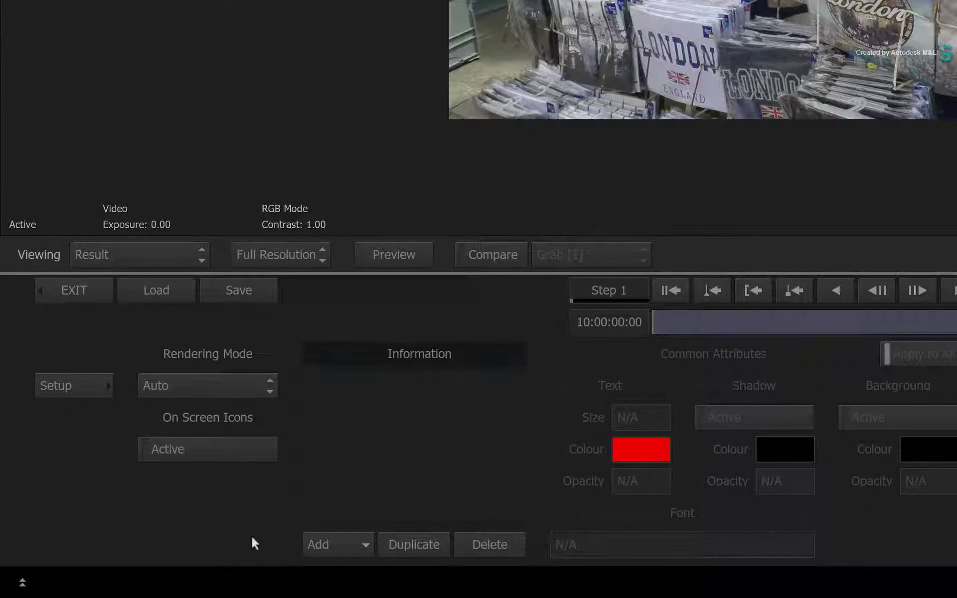
{"action": "left_click", "coordinate": [354, 534]}
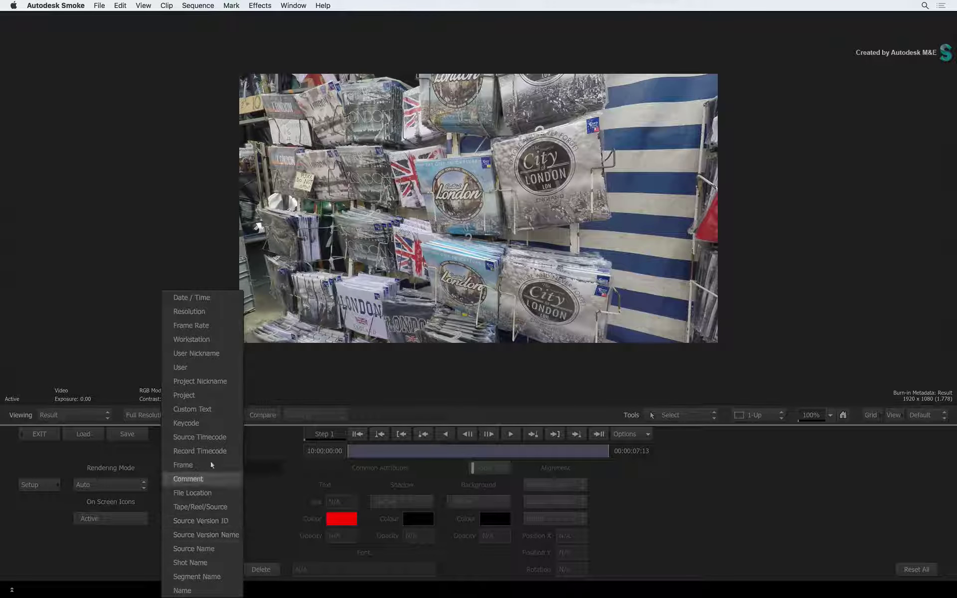
{"action": "left_click", "coordinate": [214, 437]}
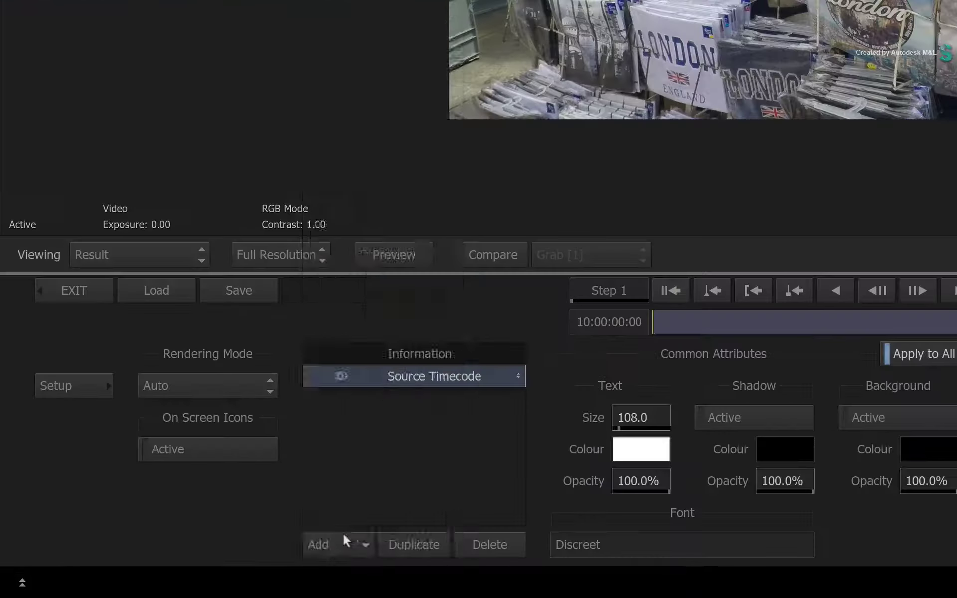
{"action": "left_click", "coordinate": [184, 567]}
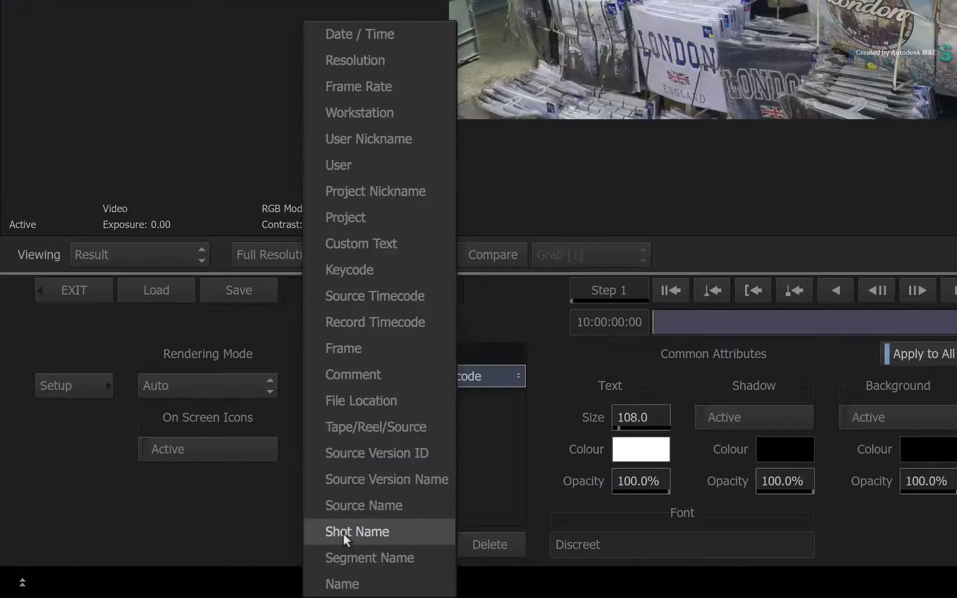
{"action": "left_click", "coordinate": [384, 322]}
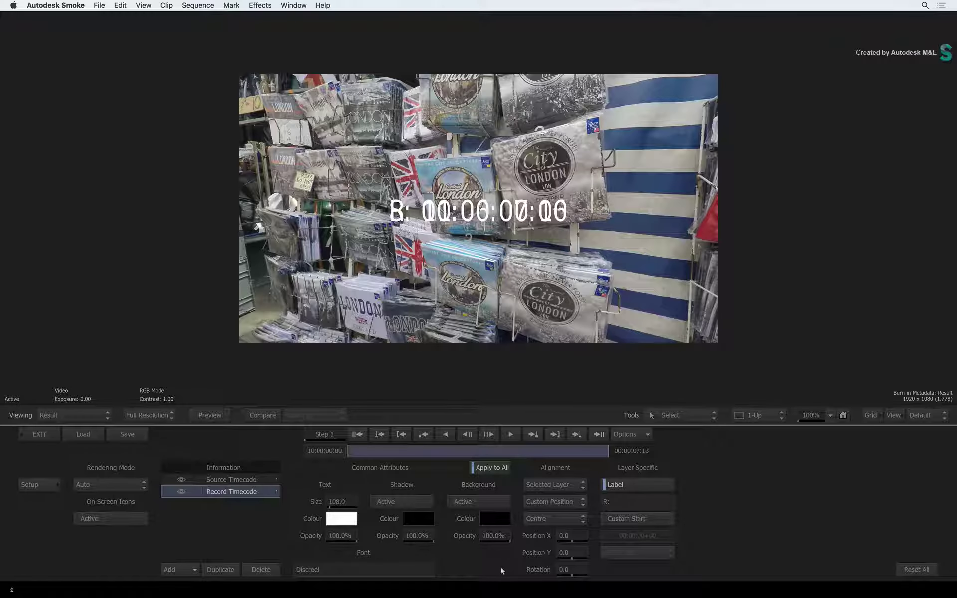
Lower the R: and S: timecodes toward the lower centre, R: below S:, and play back.
{"action": "mouse_move", "coordinate": [565, 553]}
{"action": "left_mouse_down"}
{"action": "mouse_move", "coordinate": [405, 552]}
{"action": "mouse_move", "coordinate": [268, 507]}
{"action": "left_mouse_up"}
{"action": "left_click", "coordinate": [254, 479]}
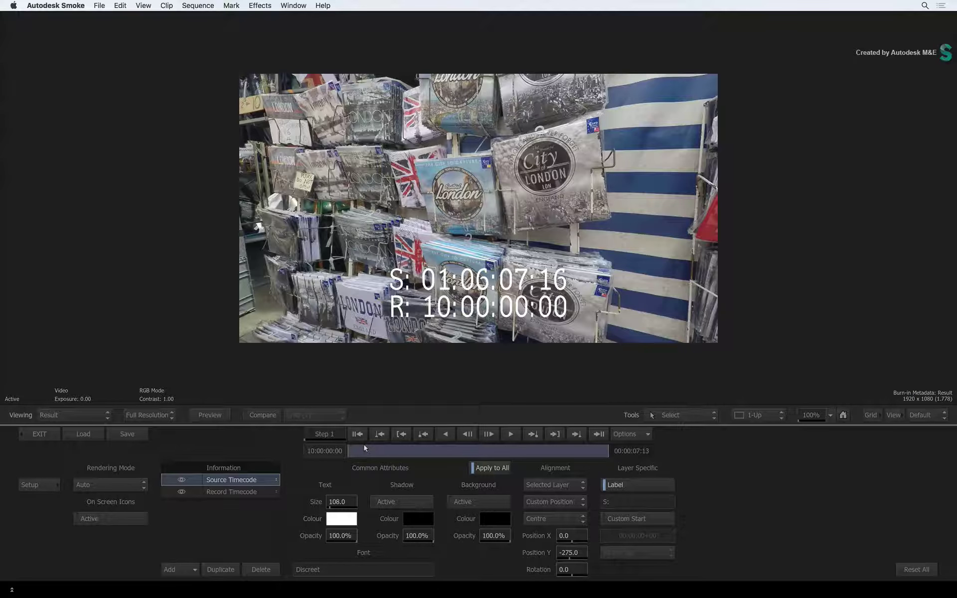
{"action": "key", "text": "space"}
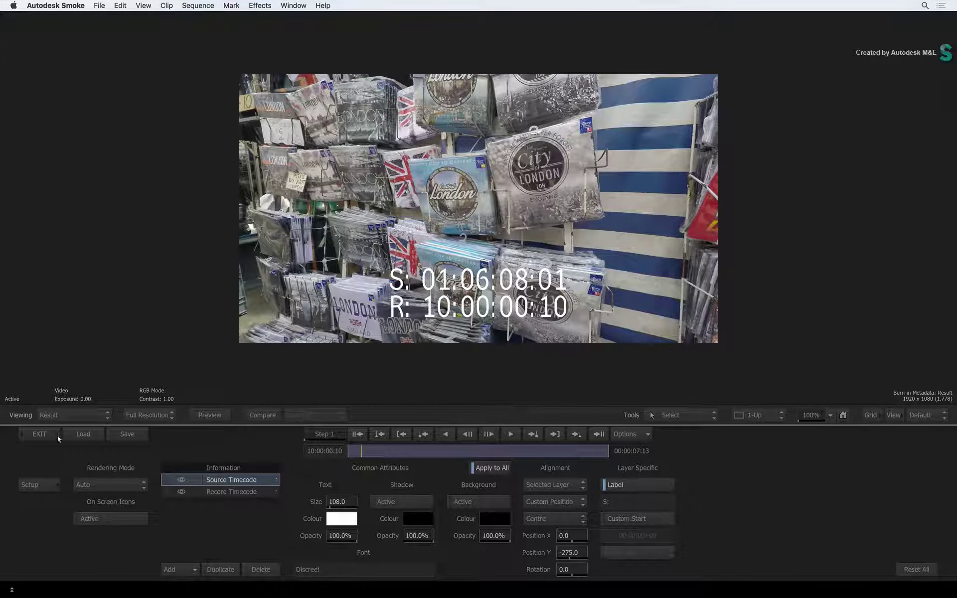
Exit the burn-in editor and scrub the sequence to check the S: and R: timecodes, ending at the start.
{"action": "left_click", "coordinate": [44, 435]}
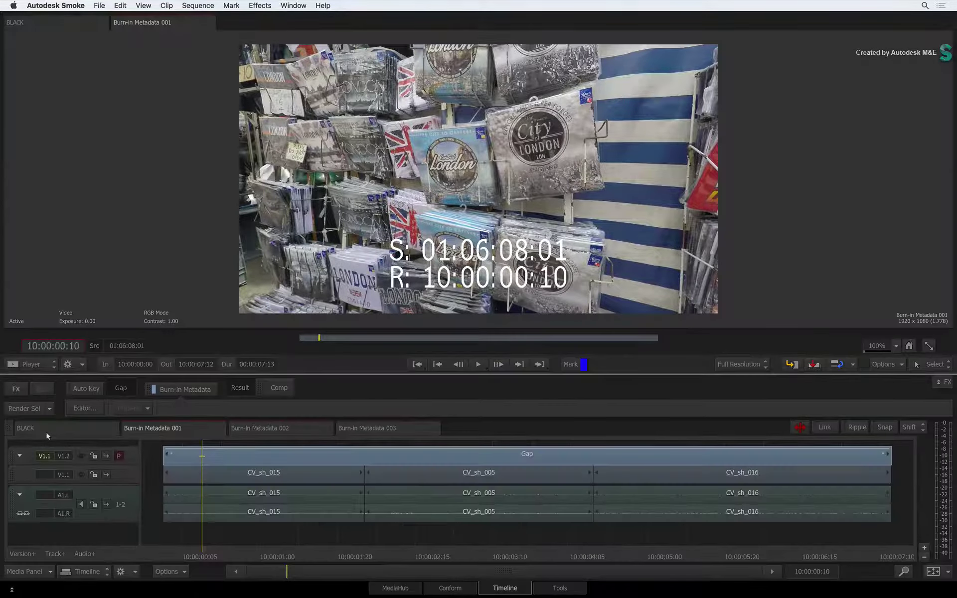
{"action": "left_click_drag", "start_coordinate": [168, 549], "coordinate": [432, 458]}
{"action": "left_click_drag", "start_coordinate": [502, 435], "coordinate": [214, 448]}
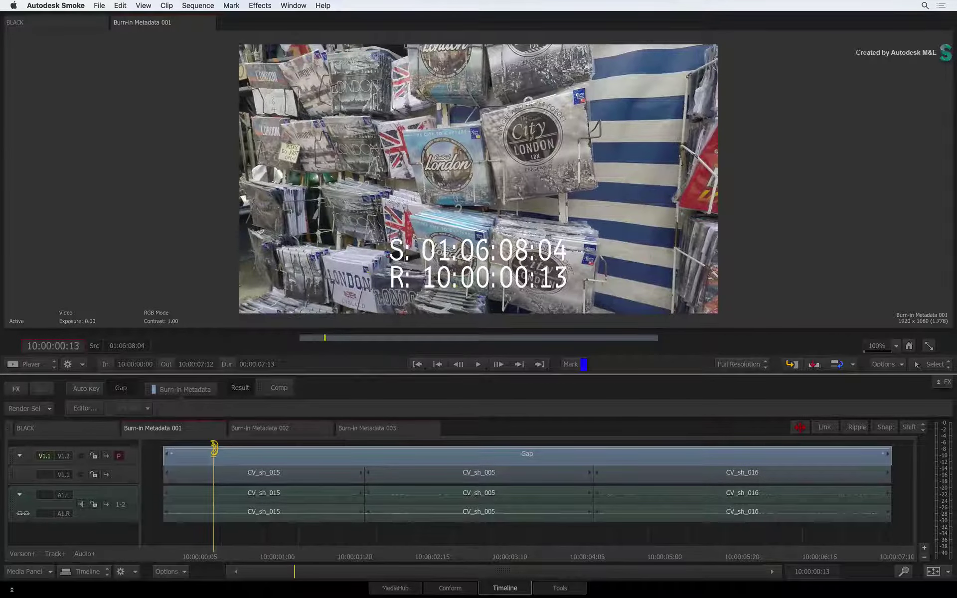
{"action": "key", "text": "Home"}
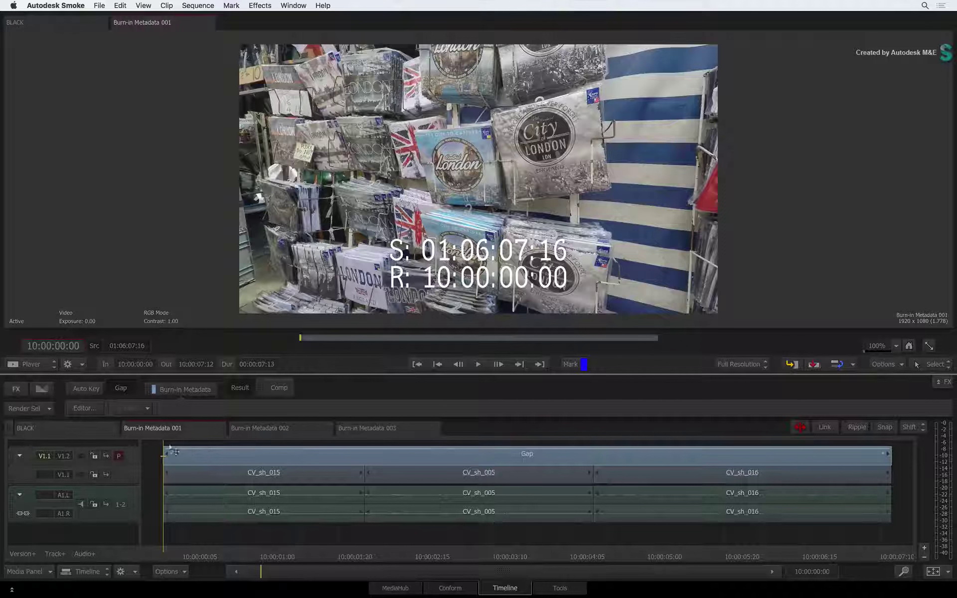
In the burn-in editor, add Tape/Reel/Source, Segment Name and File Location layers.
{"action": "left_click", "coordinate": [85, 408]}
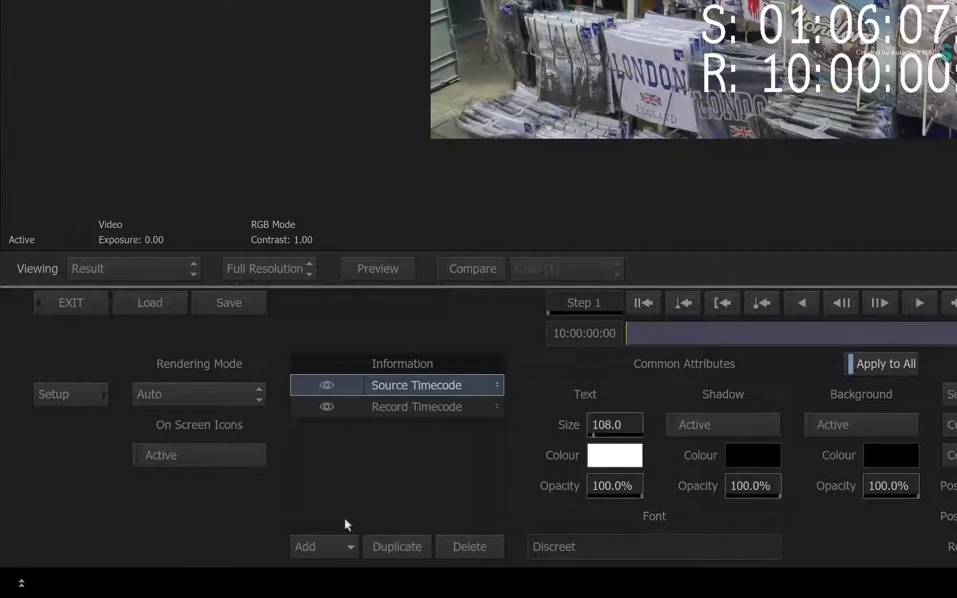
{"action": "left_click", "coordinate": [339, 543]}
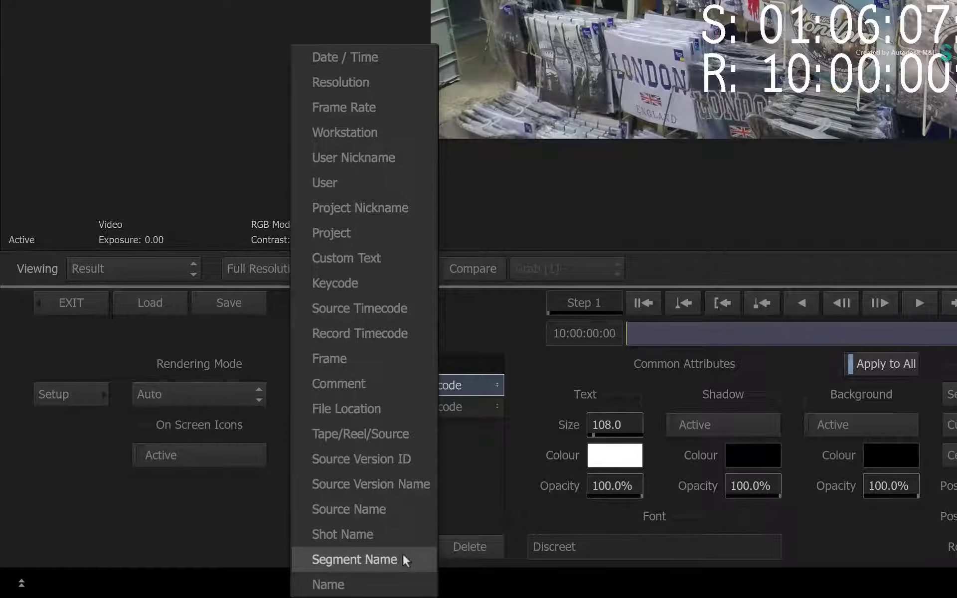
{"action": "left_click", "coordinate": [367, 435]}
{"action": "left_click", "coordinate": [334, 538]}
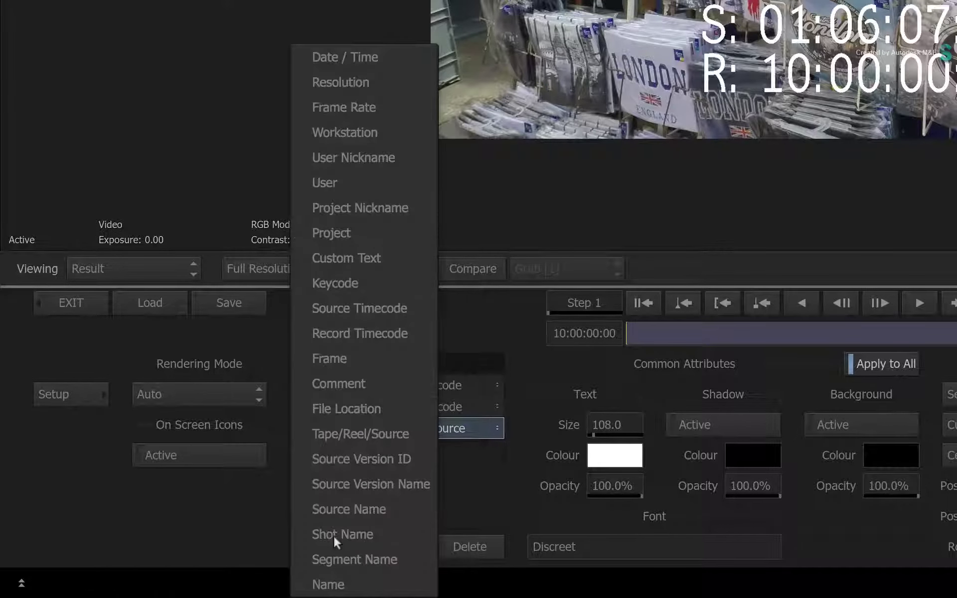
{"action": "left_click", "coordinate": [337, 547]}
{"action": "left_click", "coordinate": [331, 537]}
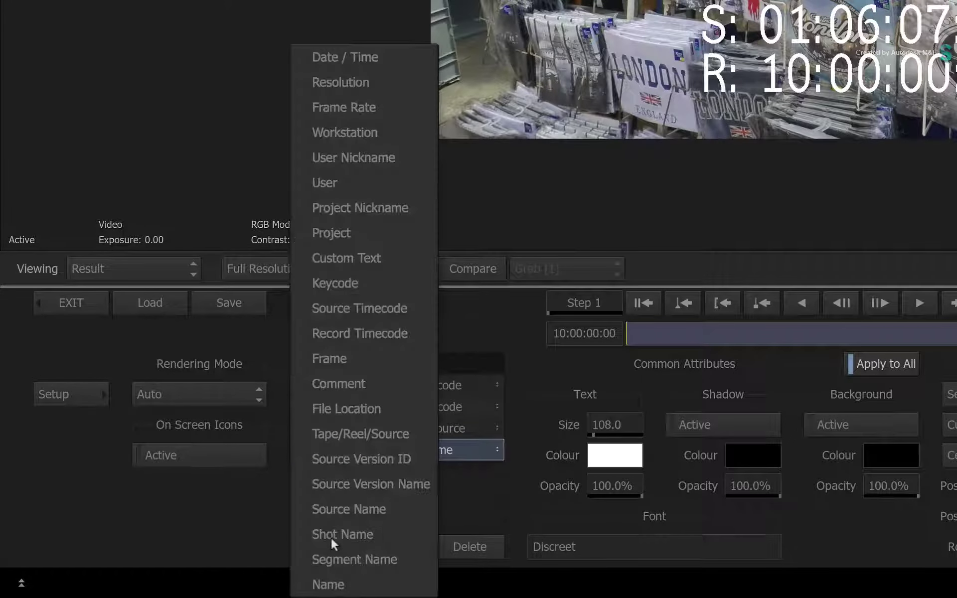
{"action": "left_click", "coordinate": [364, 405]}
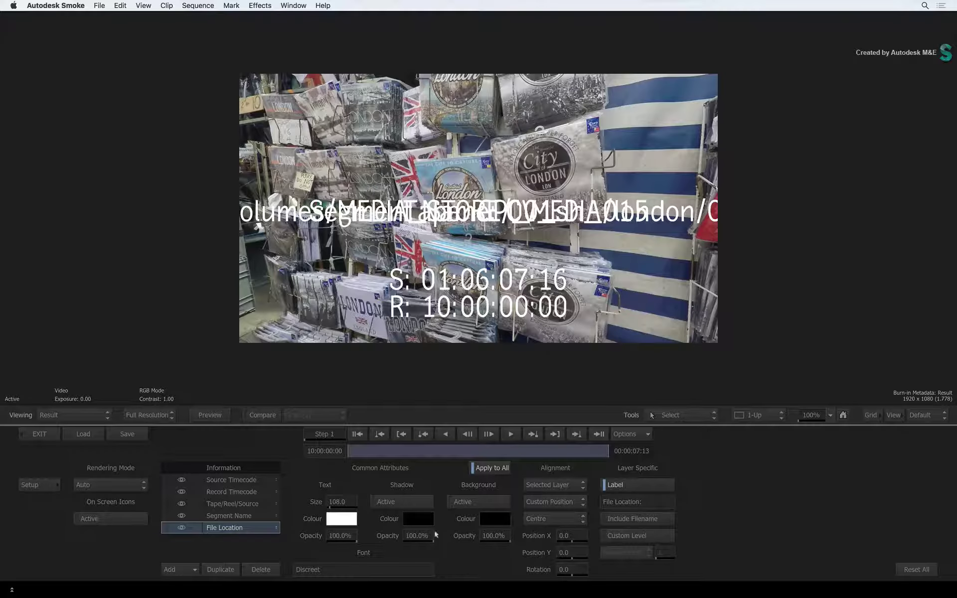
Move the File Location path up to Y 416 and the Tape: GP001 line down to Y -149.
{"action": "left_click_drag", "start_coordinate": [578, 547], "coordinate": [745, 528]}
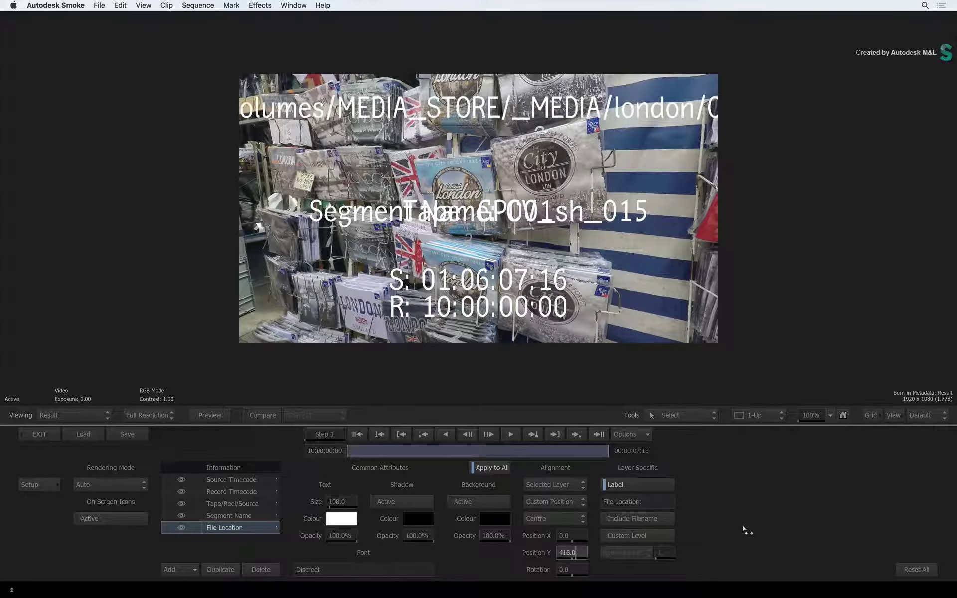
{"action": "left_click", "coordinate": [229, 505]}
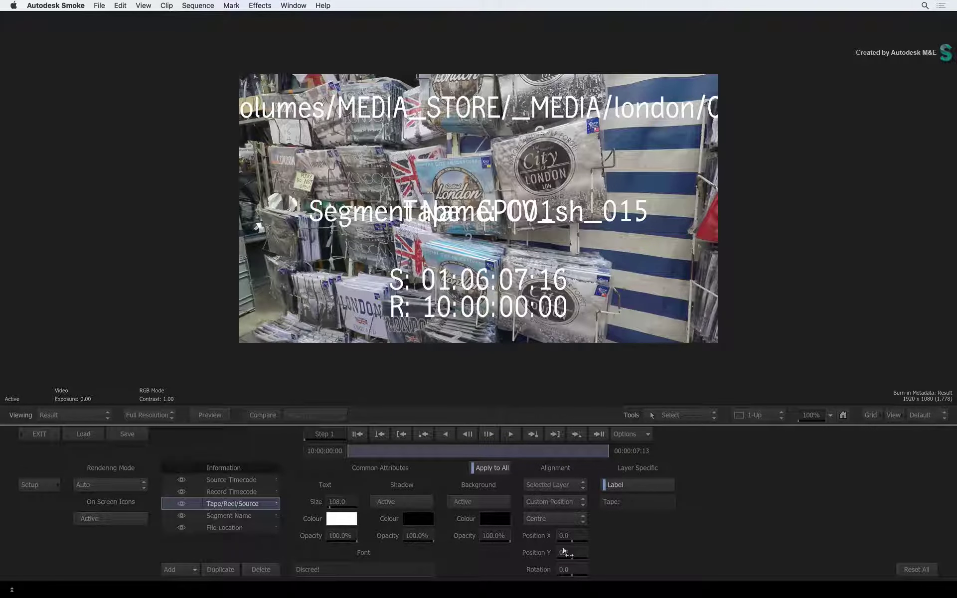
{"action": "left_click_drag", "start_coordinate": [565, 552], "coordinate": [498, 553]}
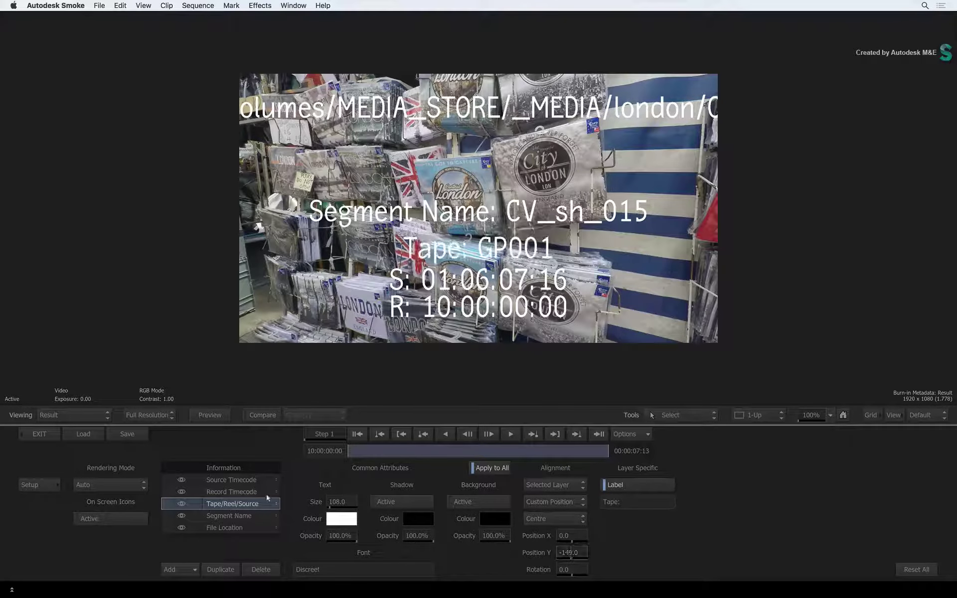
{"action": "left_click", "coordinate": [247, 505]}
Keep the third layer as Tape/Reel/Source and raise Segment Name to Y 174.
{"action": "left_click", "coordinate": [247, 518]}
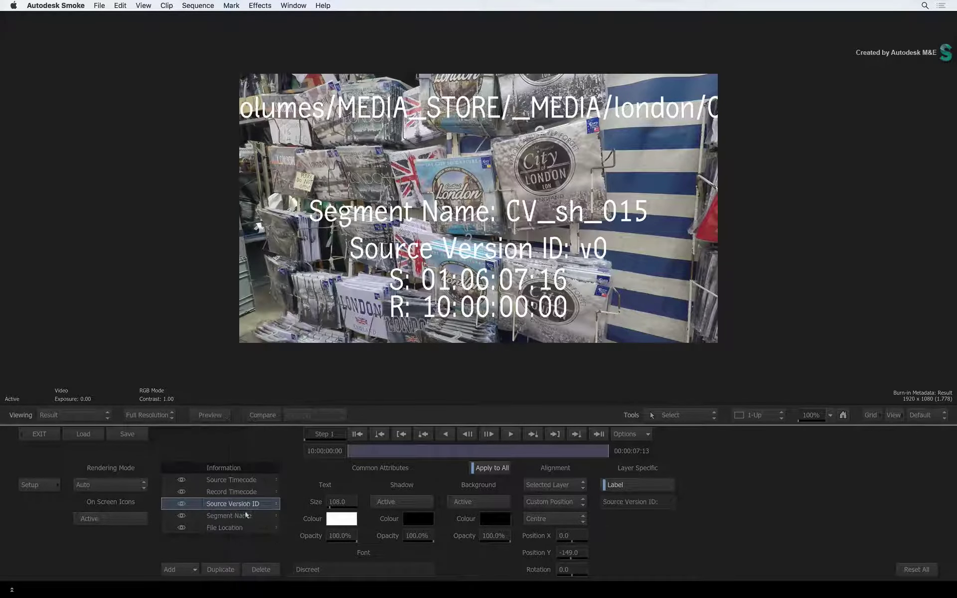
{"action": "left_click", "coordinate": [247, 503]}
{"action": "left_click", "coordinate": [250, 493]}
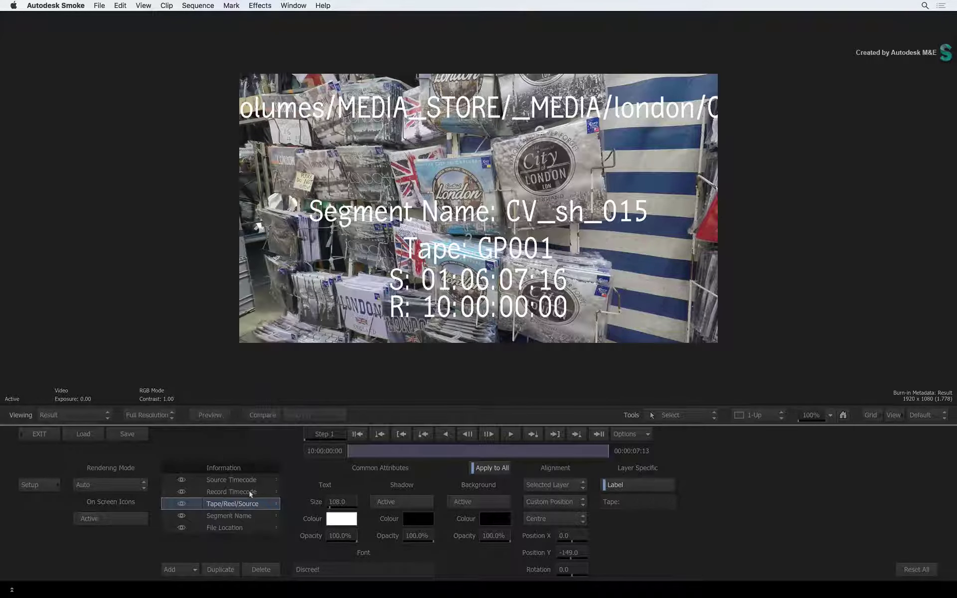
{"action": "left_click", "coordinate": [233, 516]}
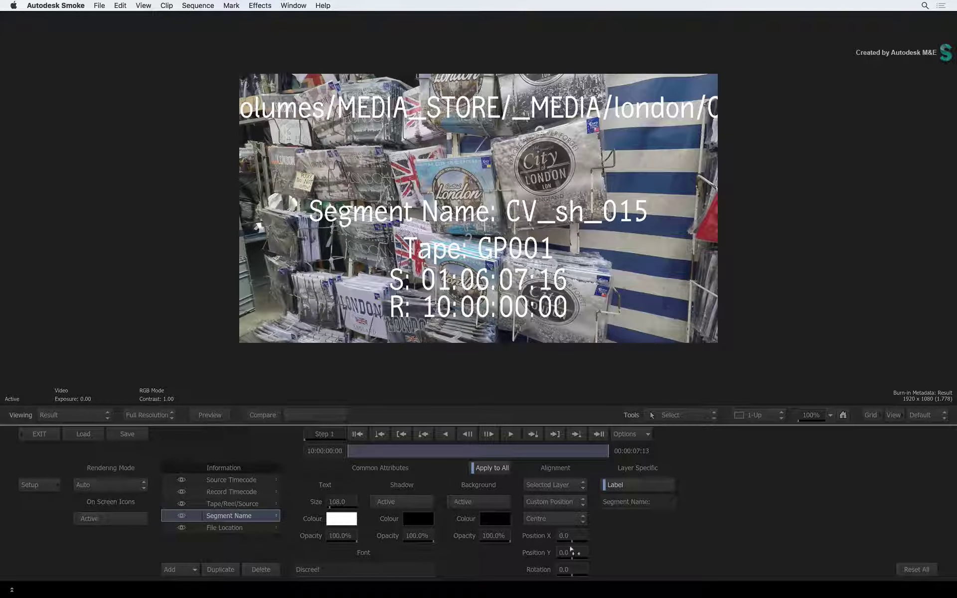
{"action": "left_click_drag", "start_coordinate": [578, 552], "coordinate": [647, 551]}
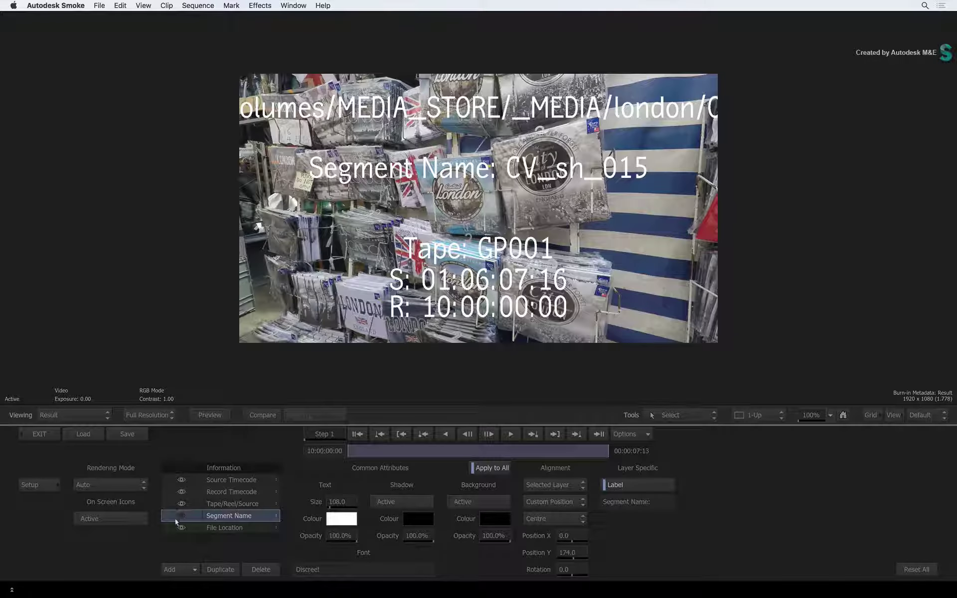
Toggle the Segment Name and File Location burn-ins off and on, then view the result full-screen.
{"action": "left_click", "coordinate": [175, 519]}
{"action": "left_click", "coordinate": [180, 526]}
{"action": "left_click", "coordinate": [180, 527]}
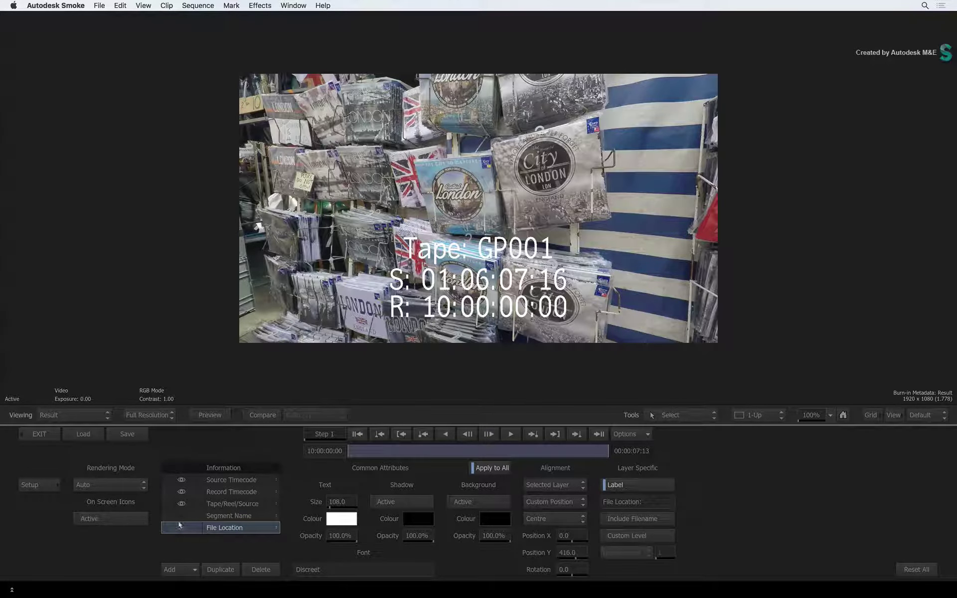
{"action": "left_click", "coordinate": [181, 515]}
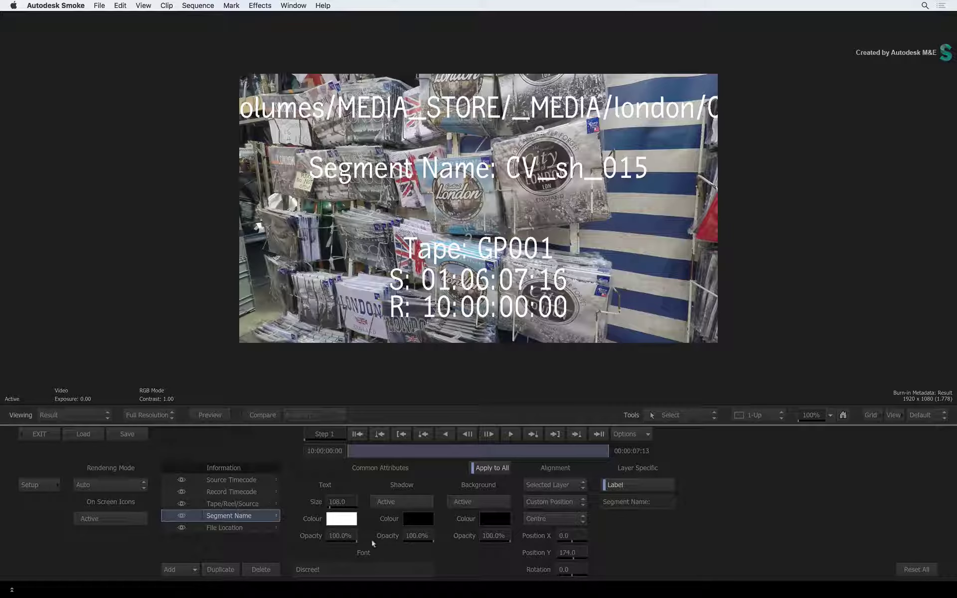
{"action": "key", "text": "grave"}
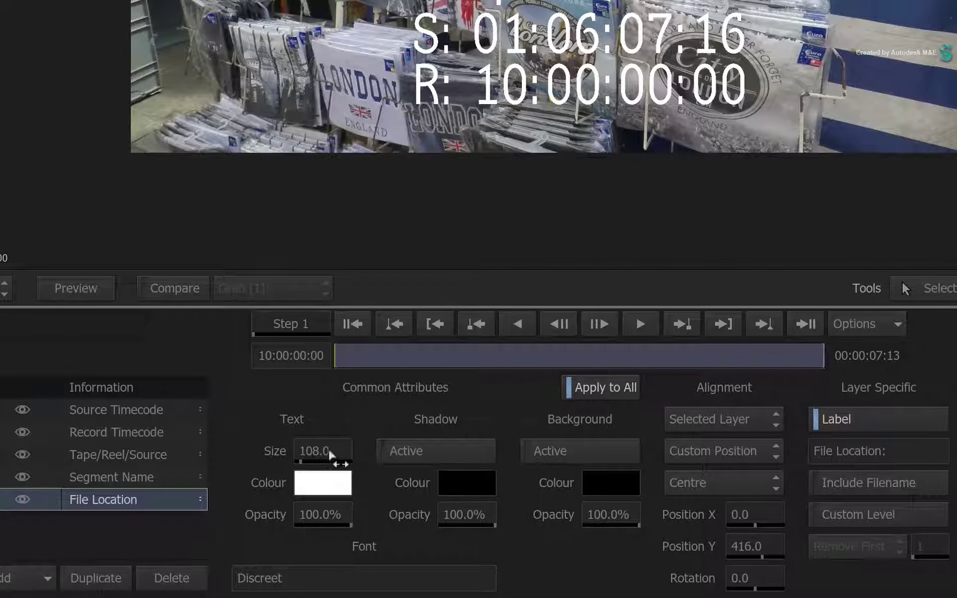
With Apply to All on, set every burn-in to text size 75 with black background boxes.
{"action": "left_click_drag", "start_coordinate": [331, 451], "coordinate": [359, 450]}
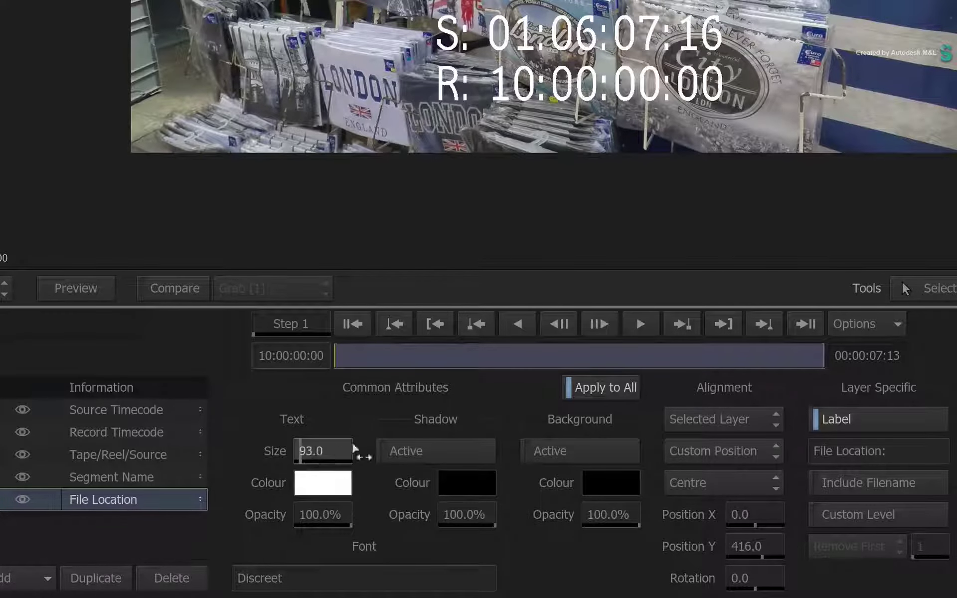
{"action": "left_click", "coordinate": [544, 450]}
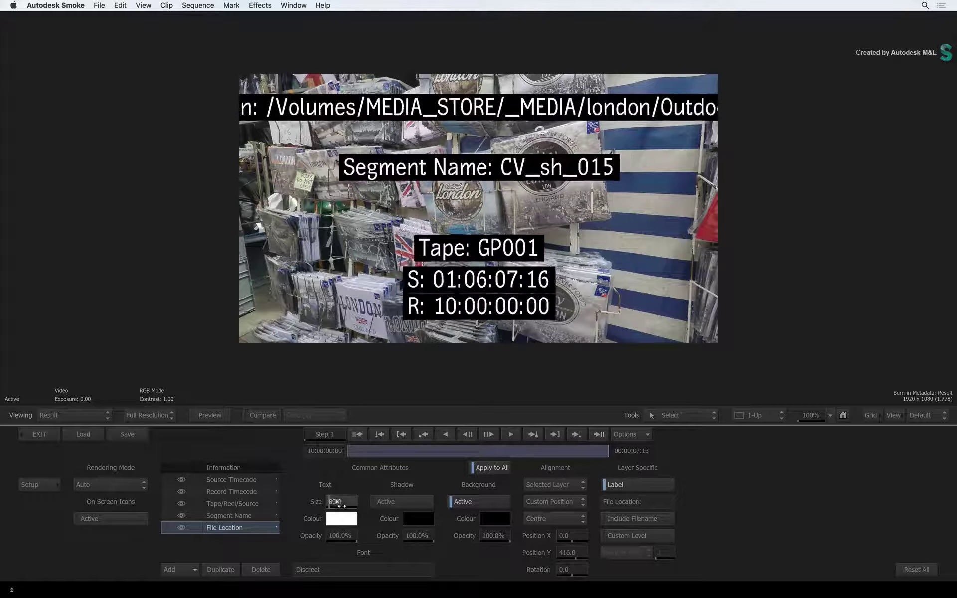
{"action": "left_click_drag", "start_coordinate": [331, 451], "coordinate": [287, 453]}
{"action": "mouse_move", "coordinate": [323, 502]}
{"action": "left_mouse_down"}
{"action": "mouse_move", "coordinate": [349, 502]}
{"action": "mouse_move", "coordinate": [333, 500]}
{"action": "left_mouse_up"}
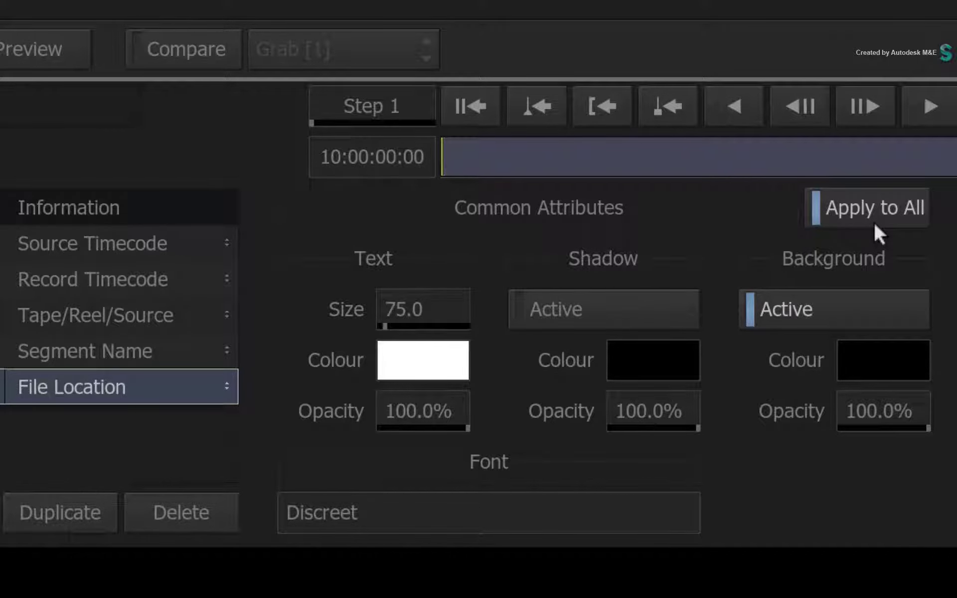
Turn off Apply to All and shrink only the File Location text to size 39.
{"action": "left_click", "coordinate": [826, 224]}
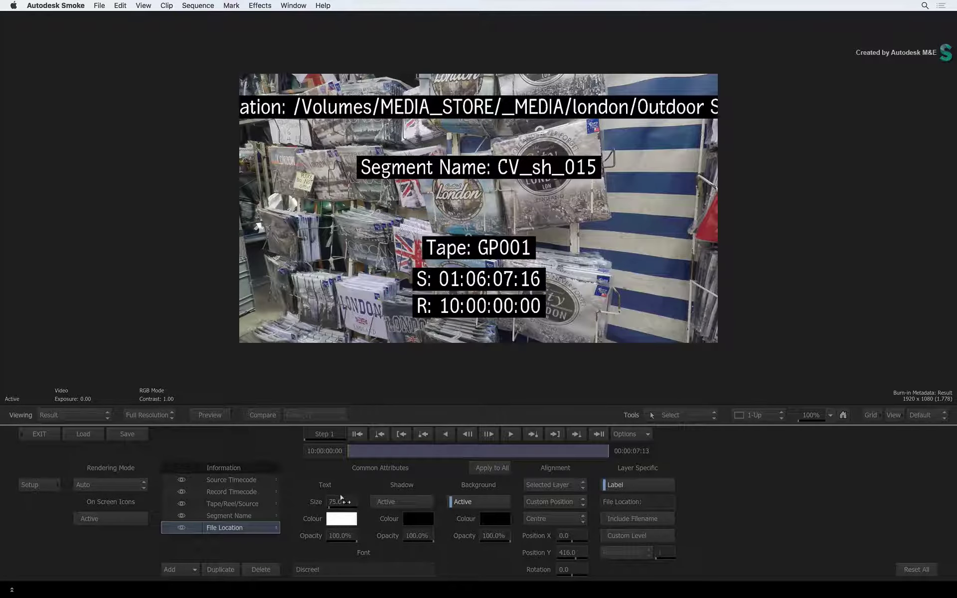
{"action": "left_click_drag", "start_coordinate": [424, 297], "coordinate": [367, 300]}
{"action": "left_click_drag", "start_coordinate": [324, 500], "coordinate": [322, 497]}
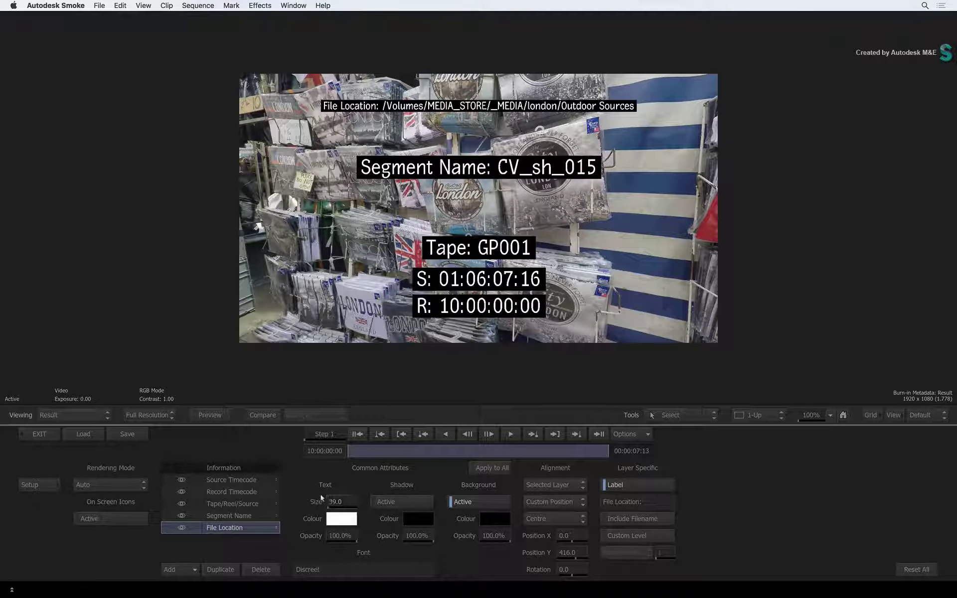
Colour the Source Timecode burn-in text green.
{"action": "left_click", "coordinate": [227, 481]}
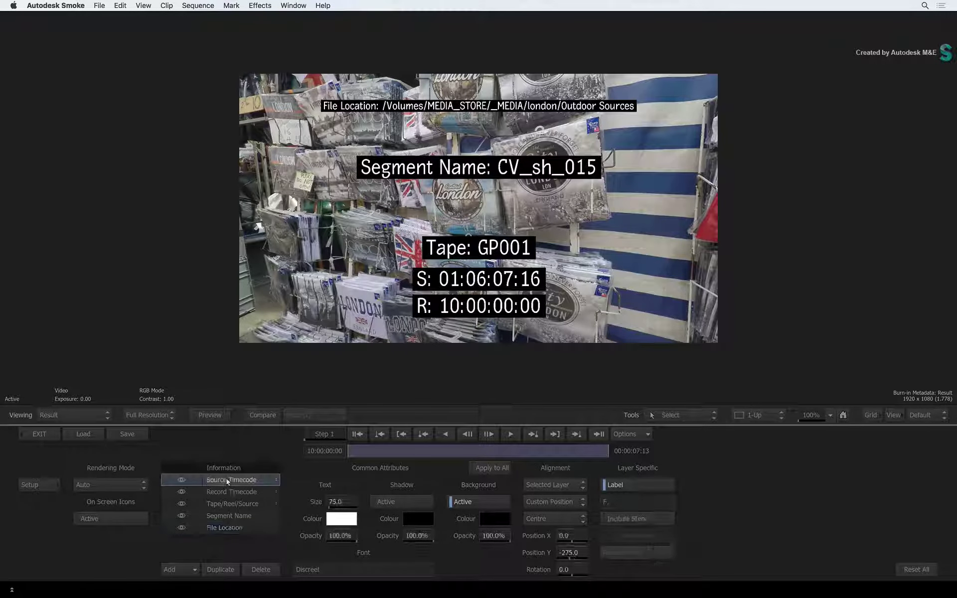
{"action": "left_click", "coordinate": [342, 518]}
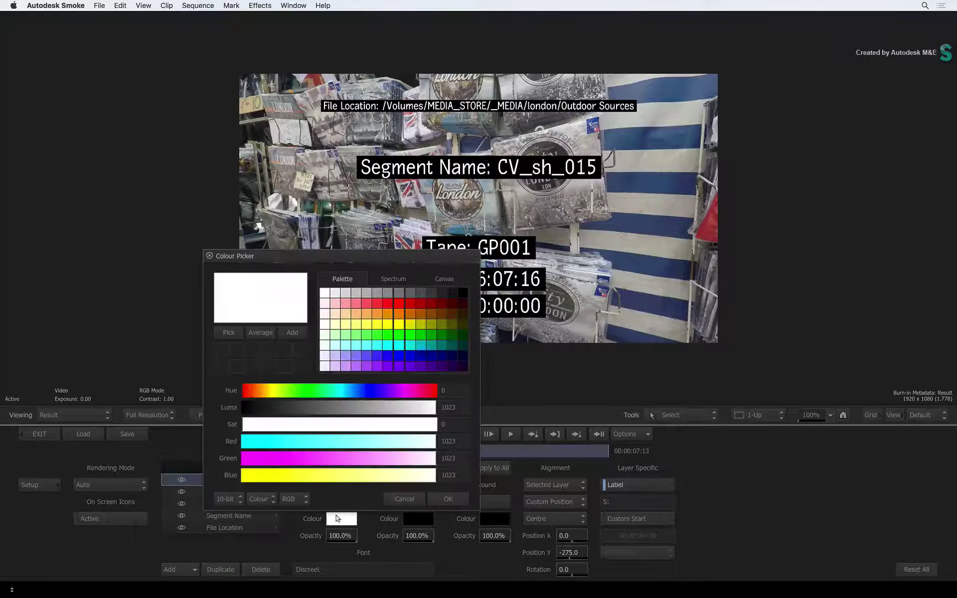
{"action": "left_click", "coordinate": [399, 333]}
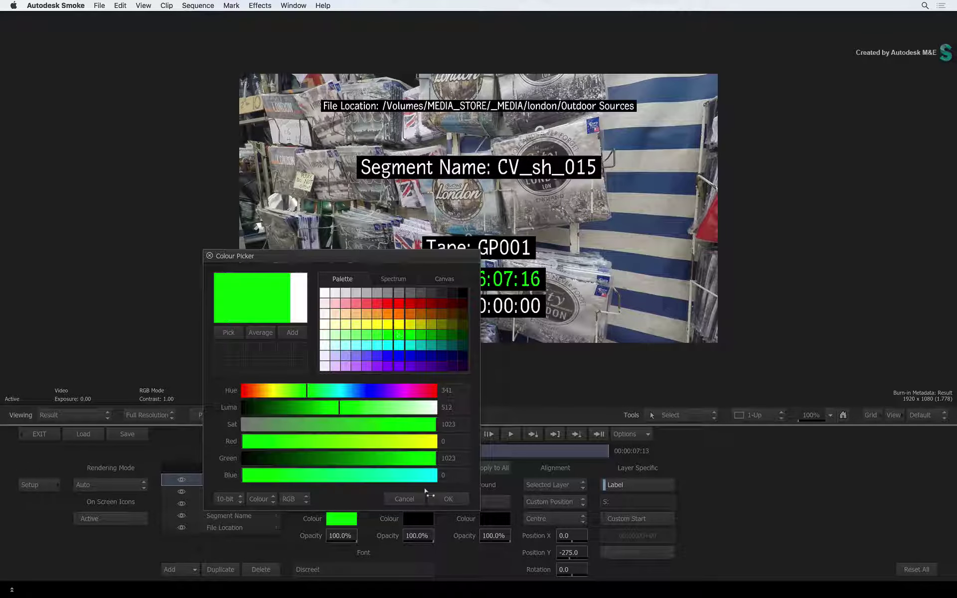
{"action": "left_click", "coordinate": [446, 500]}
Colour the Record Timecode burn-in text red.
{"action": "left_click", "coordinate": [247, 492]}
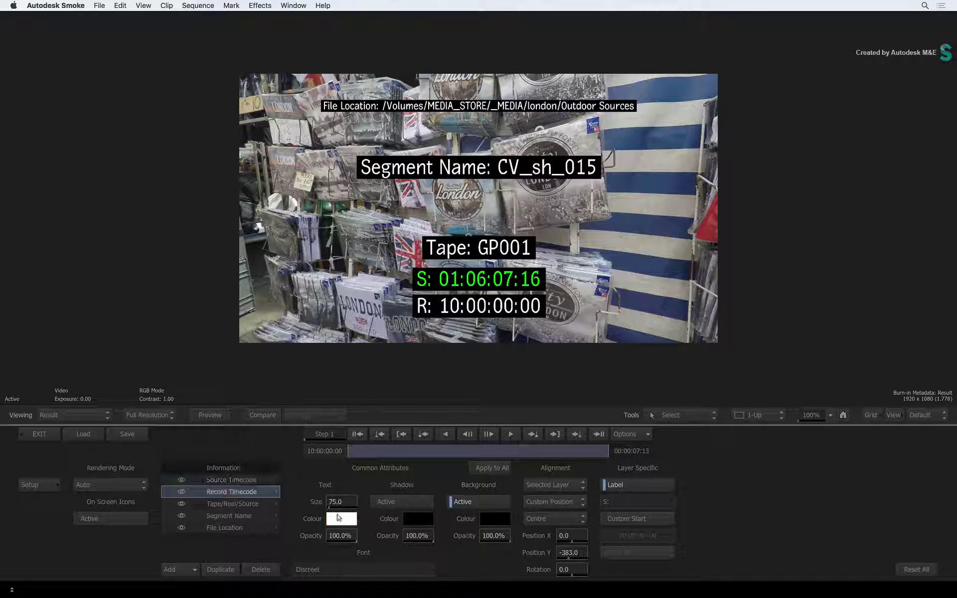
{"action": "left_click", "coordinate": [340, 519]}
{"action": "left_click", "coordinate": [399, 305]}
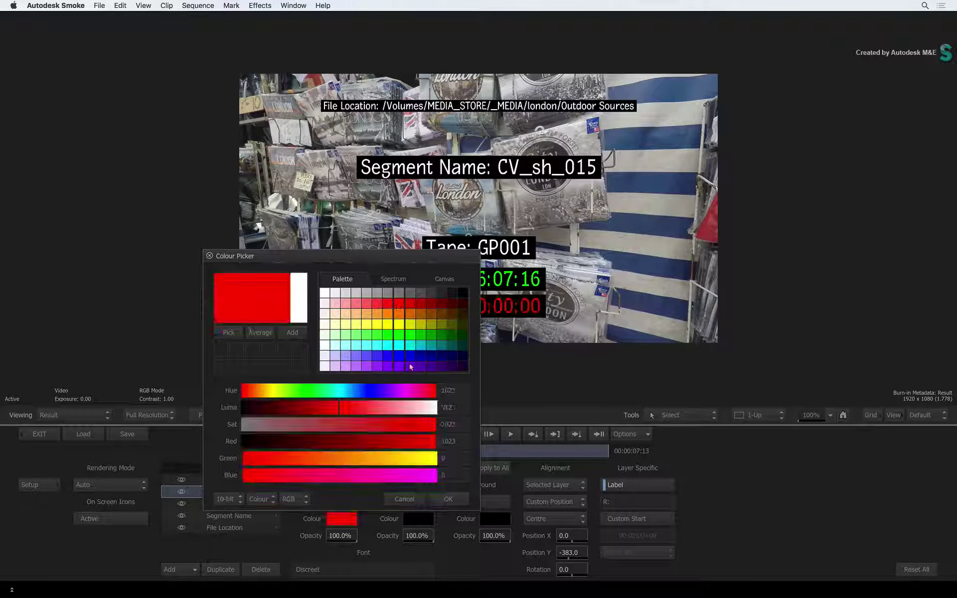
{"action": "left_click", "coordinate": [448, 499]}
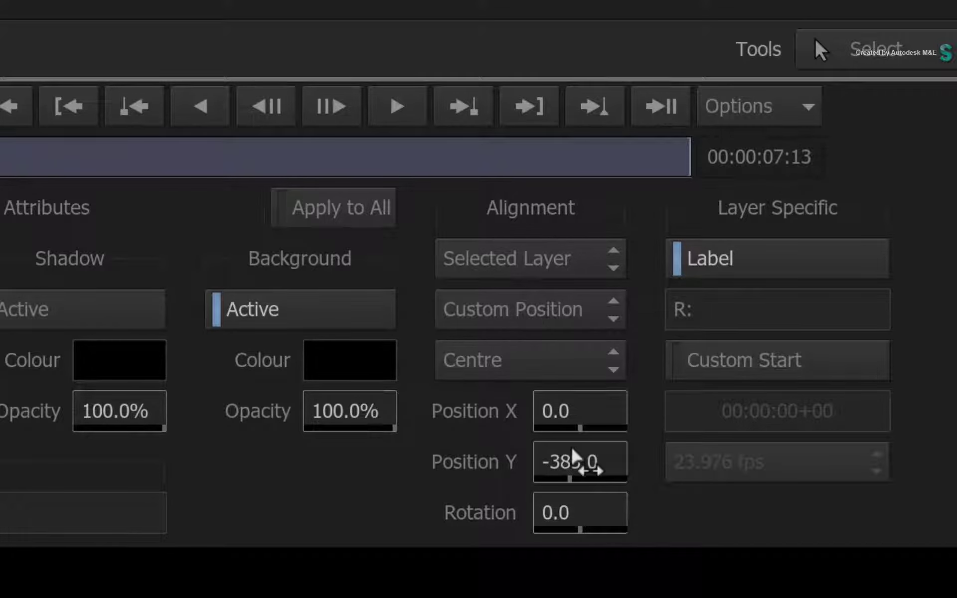
Align the Record Timecode to Safe Action at the bottom right.
{"action": "left_click", "coordinate": [573, 308]}
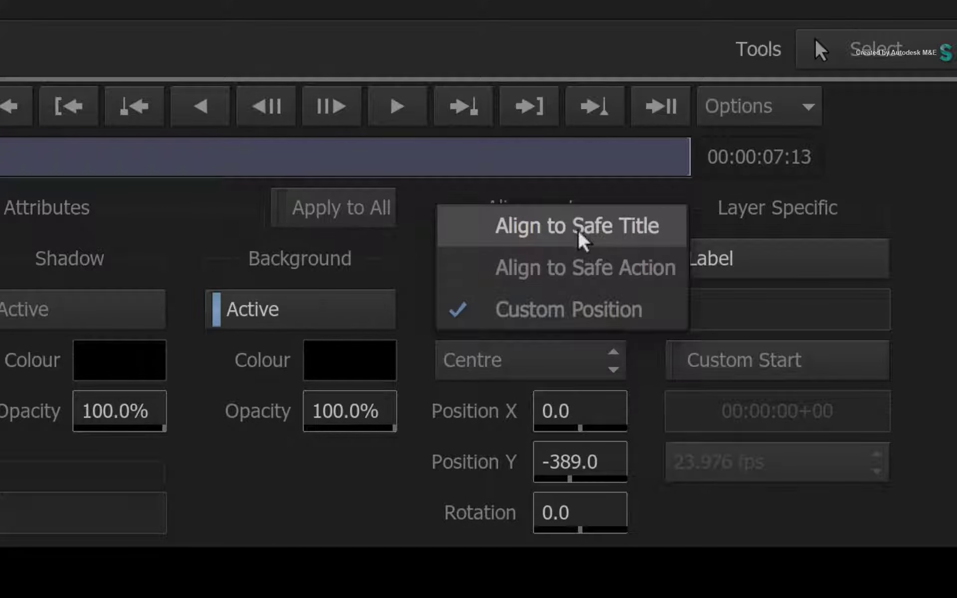
{"action": "left_click", "coordinate": [573, 265]}
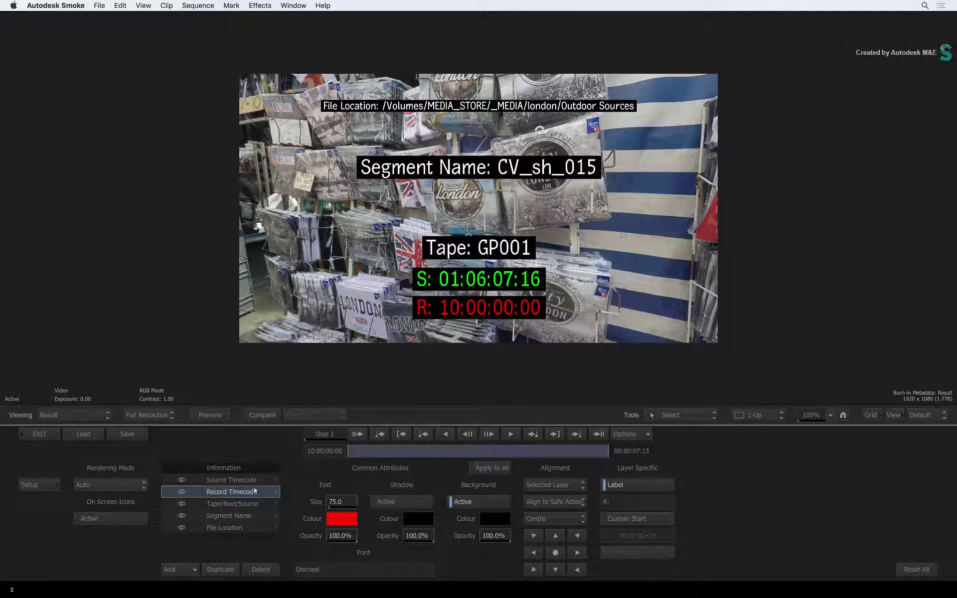
{"action": "left_click", "coordinate": [577, 569]}
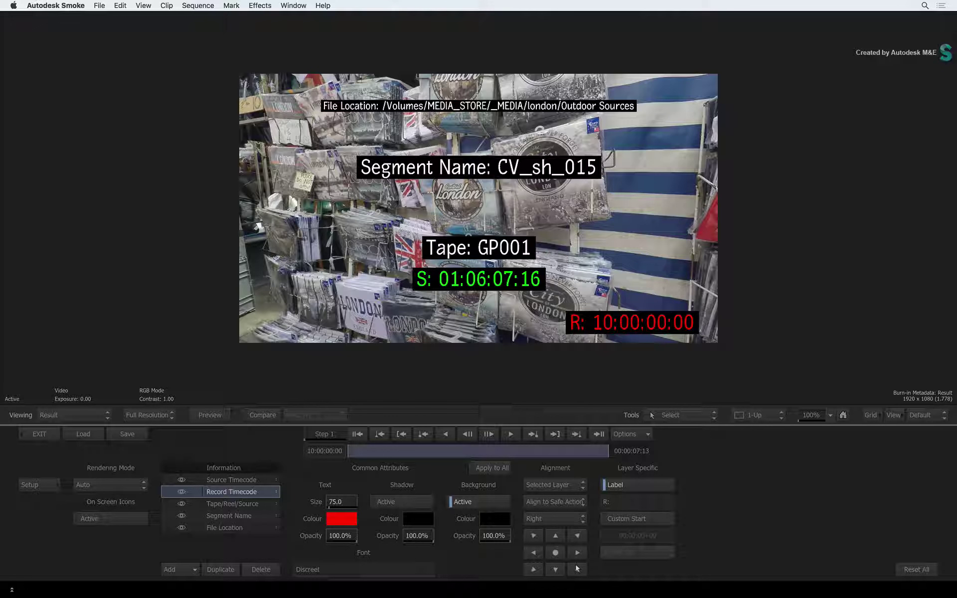
Place the Source Timecode beside it and align the Tape/Reel/Source burn-in bottom left.
{"action": "left_click", "coordinate": [244, 480]}
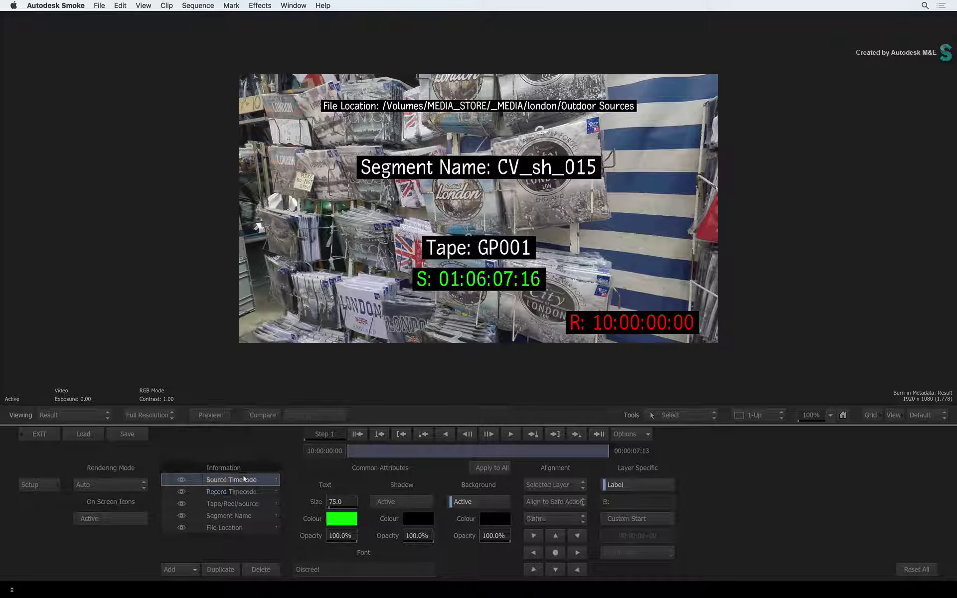
{"action": "left_click", "coordinate": [553, 569]}
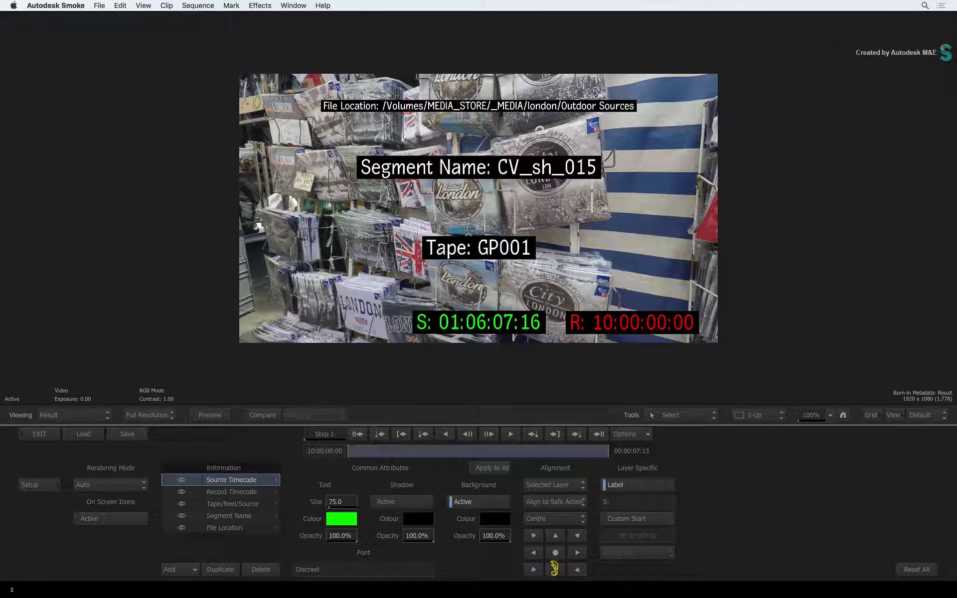
{"action": "left_click", "coordinate": [244, 505]}
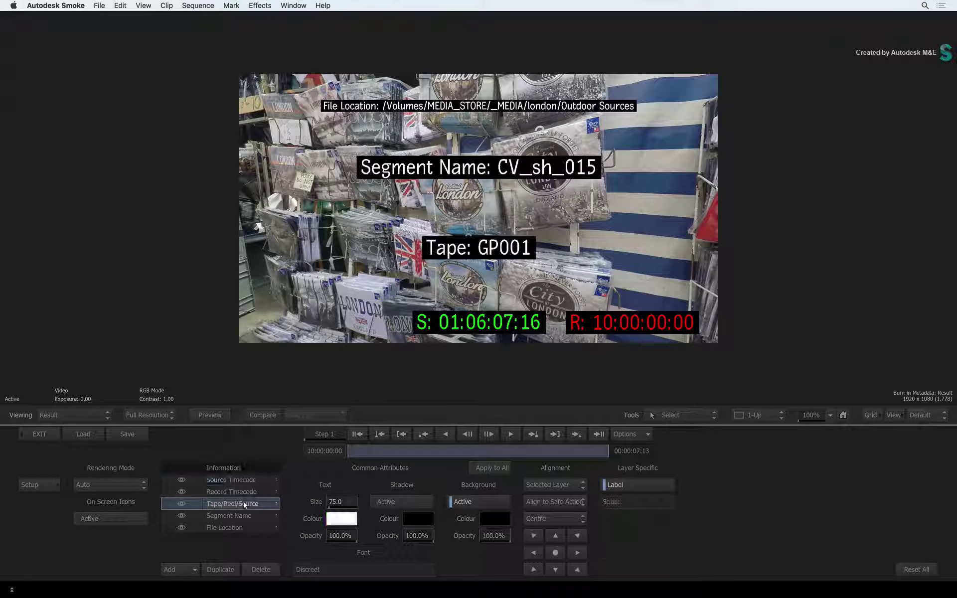
{"action": "left_click", "coordinate": [526, 567]}
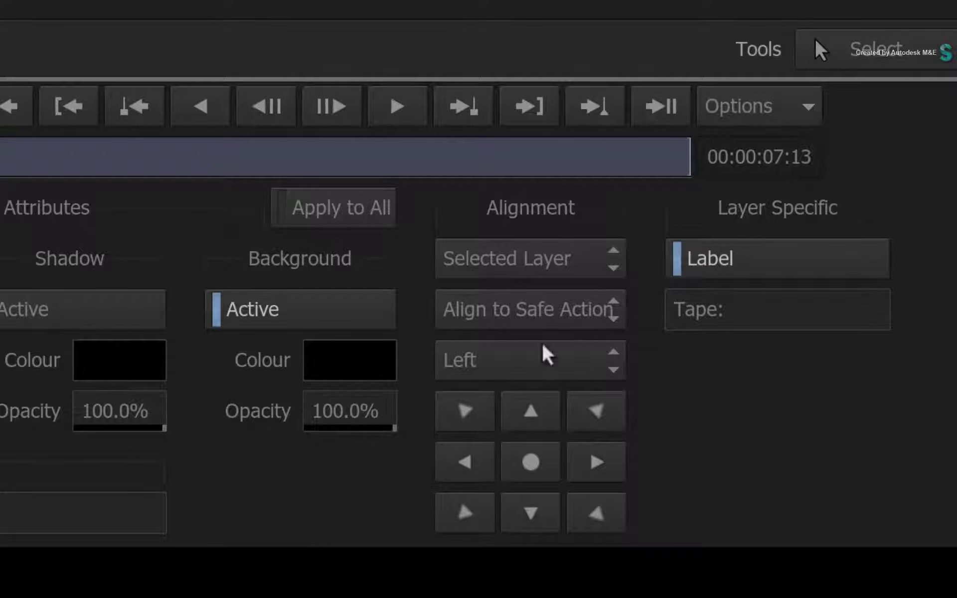
Switch the Tape layer to Custom Position and enable on-screen icons for Segment Name.
{"action": "left_click", "coordinate": [548, 308]}
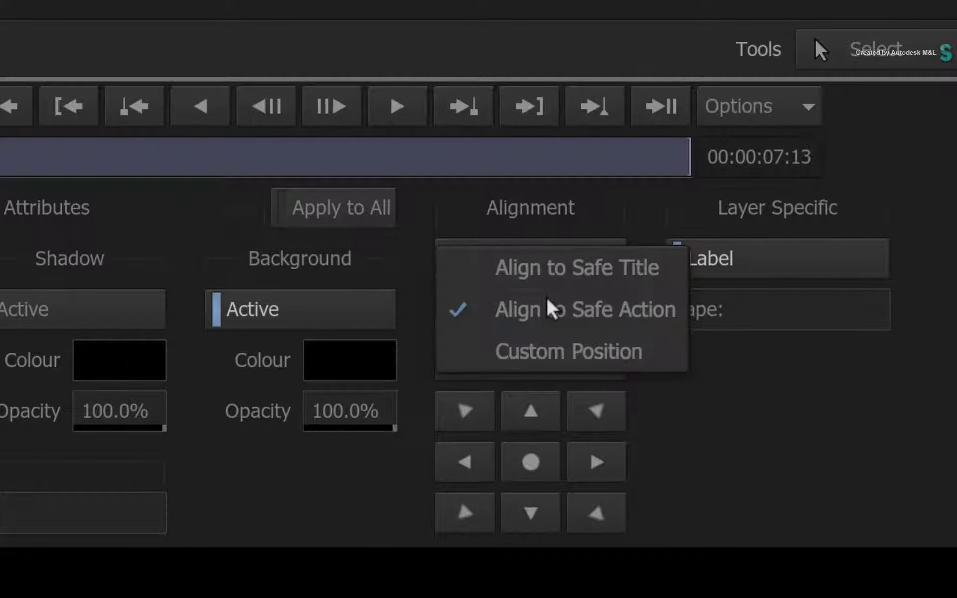
{"action": "left_click", "coordinate": [550, 350]}
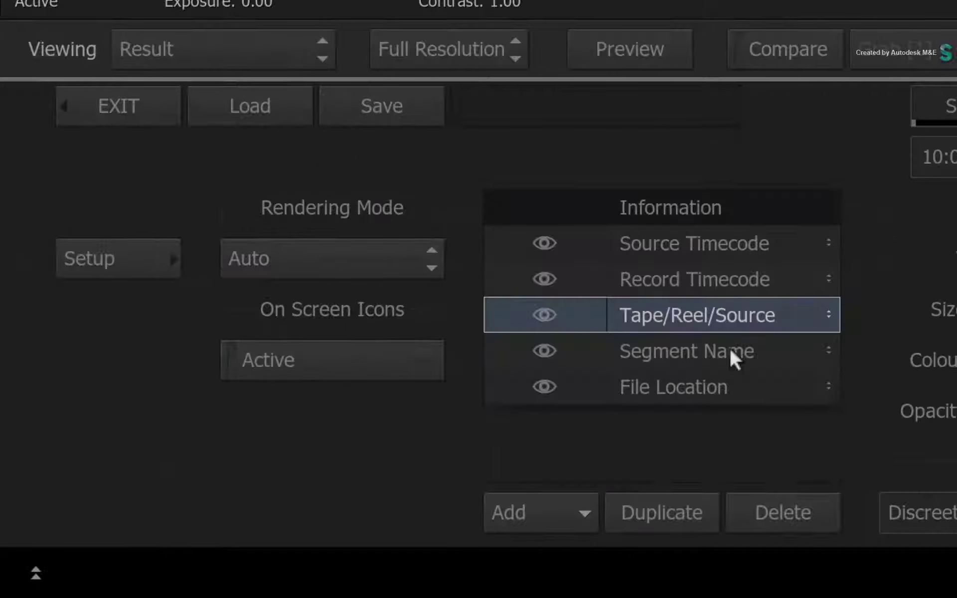
{"action": "left_click", "coordinate": [737, 353]}
{"action": "left_click", "coordinate": [362, 346]}
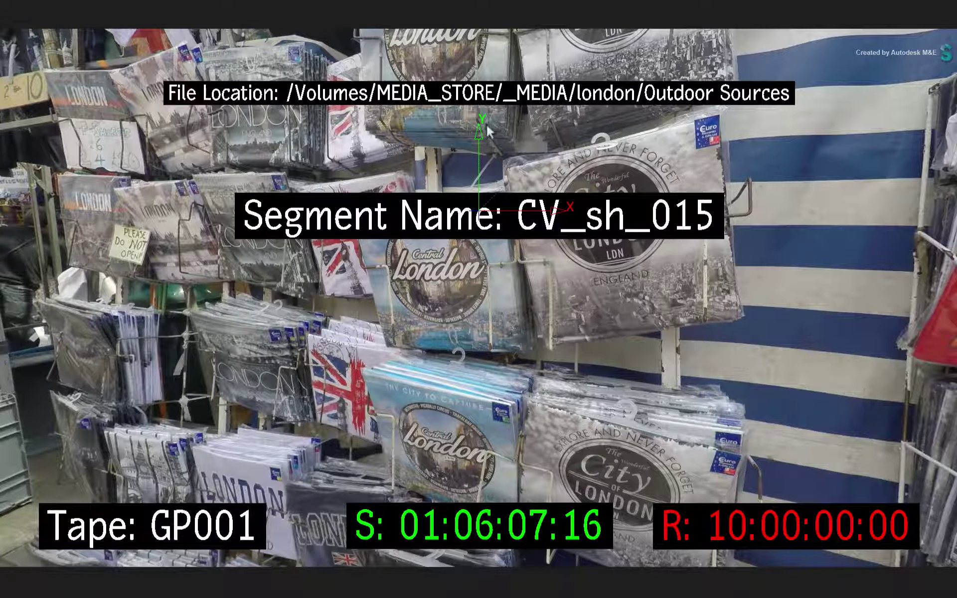
Drag Segment Name up just below the file path, keeping alignment on the current layer only.
{"action": "left_click_drag", "start_coordinate": [477, 130], "coordinate": [477, 38]}
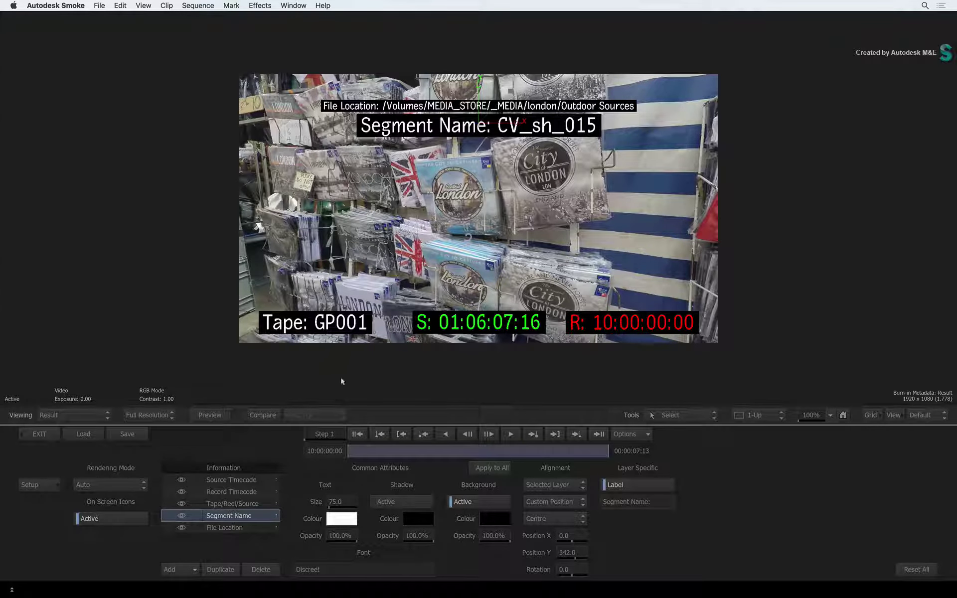
{"action": "left_click", "coordinate": [558, 483]}
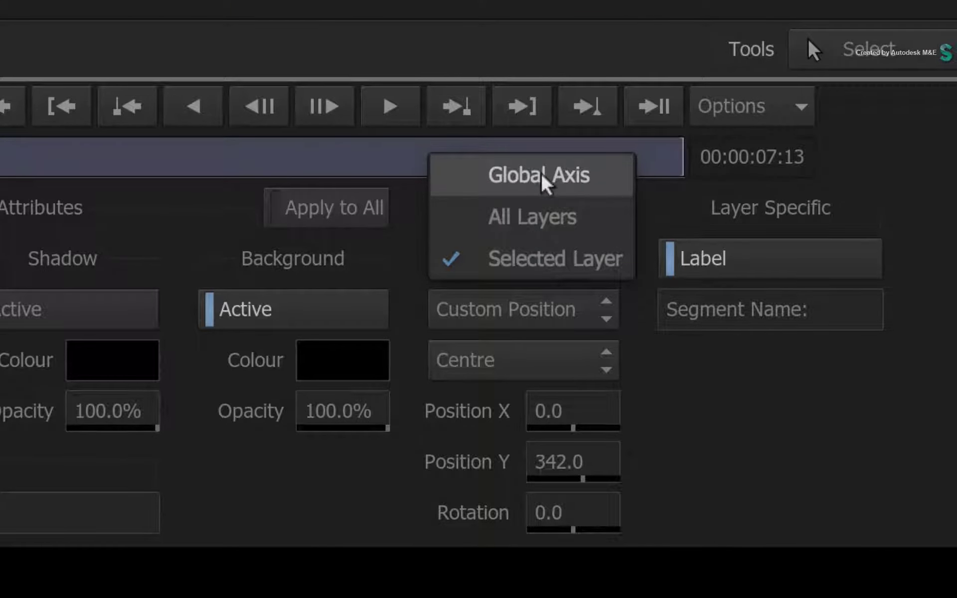
{"action": "left_click", "coordinate": [562, 251]}
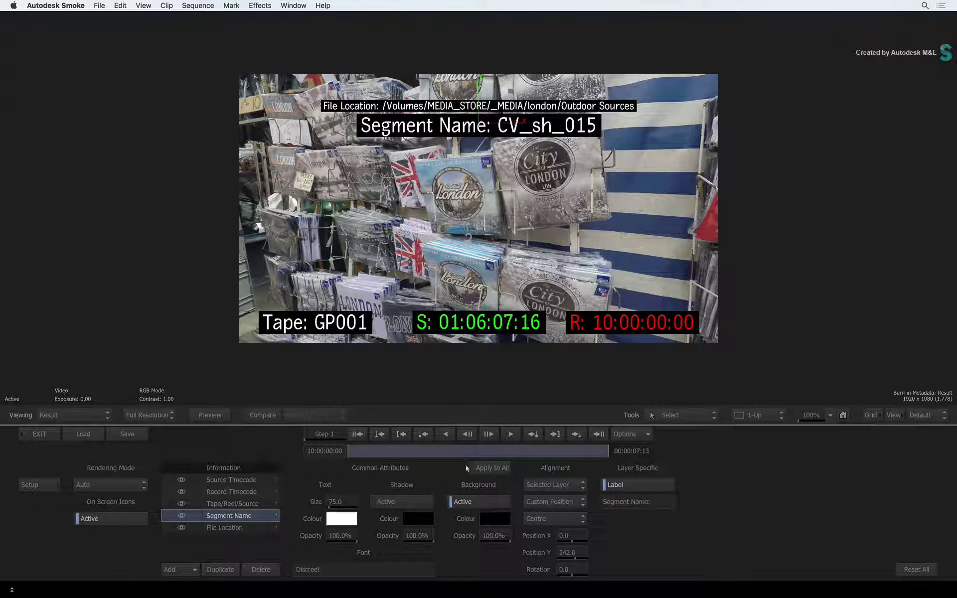
{"action": "left_click", "coordinate": [239, 502]}
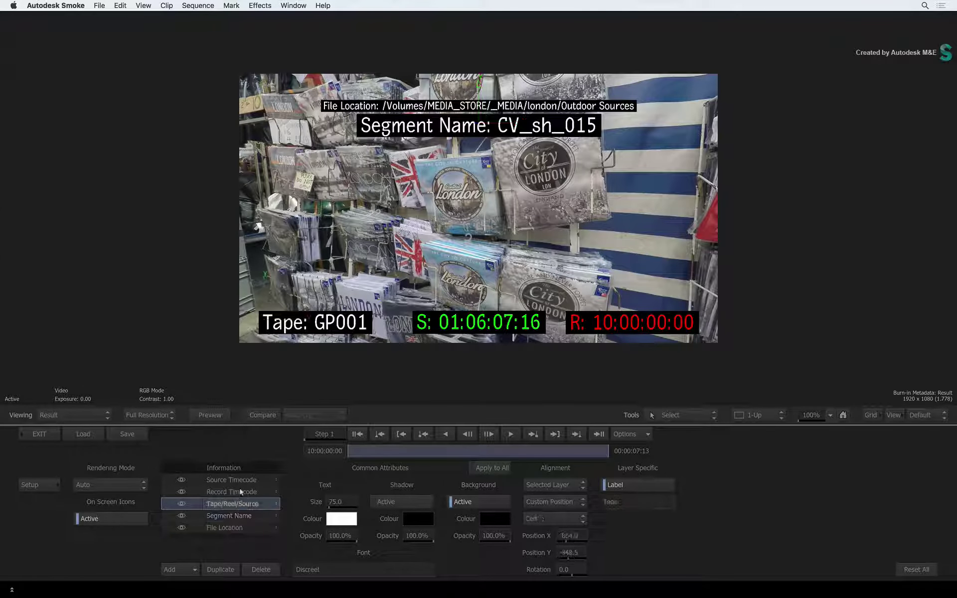
{"action": "left_click", "coordinate": [240, 491]}
{"action": "left_click", "coordinate": [242, 478]}
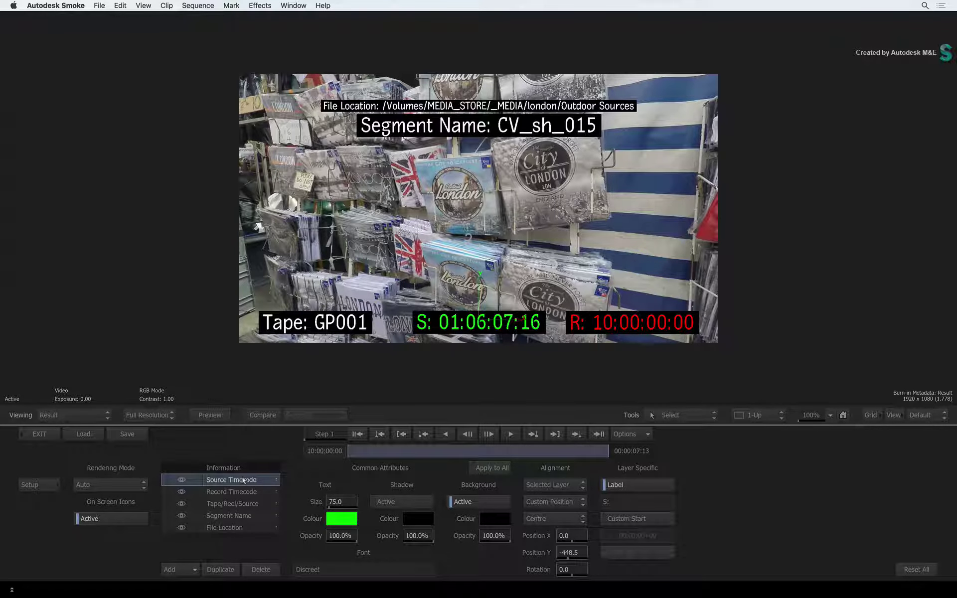
{"action": "left_click", "coordinate": [243, 491]}
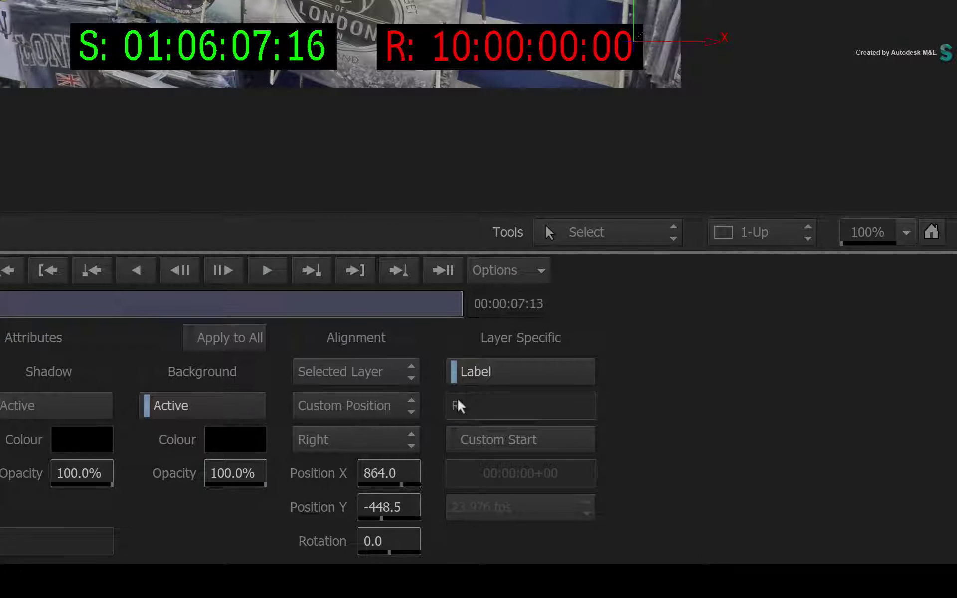
{"action": "left_click", "coordinate": [487, 404]}
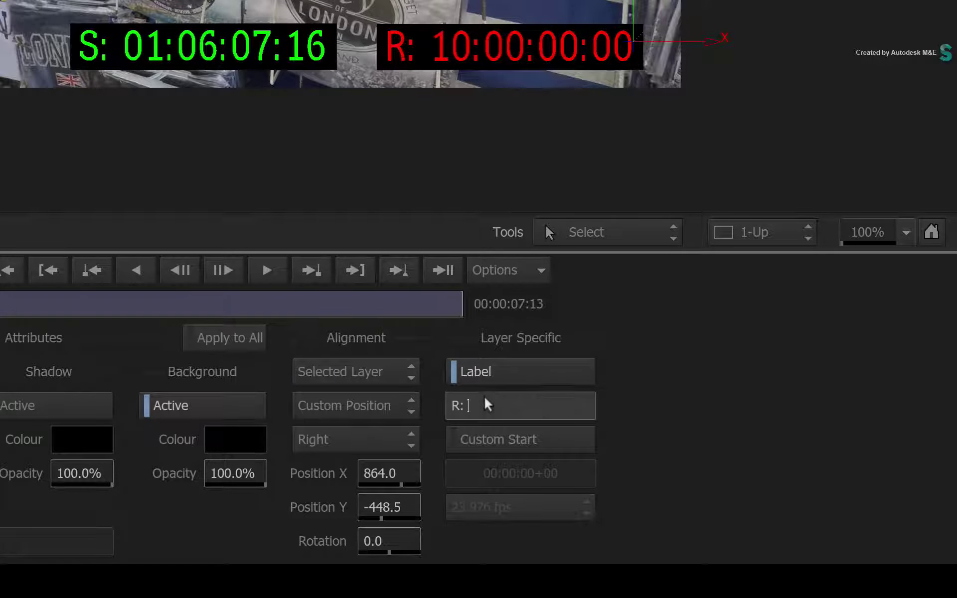
{"action": "left_click", "coordinate": [619, 397]}
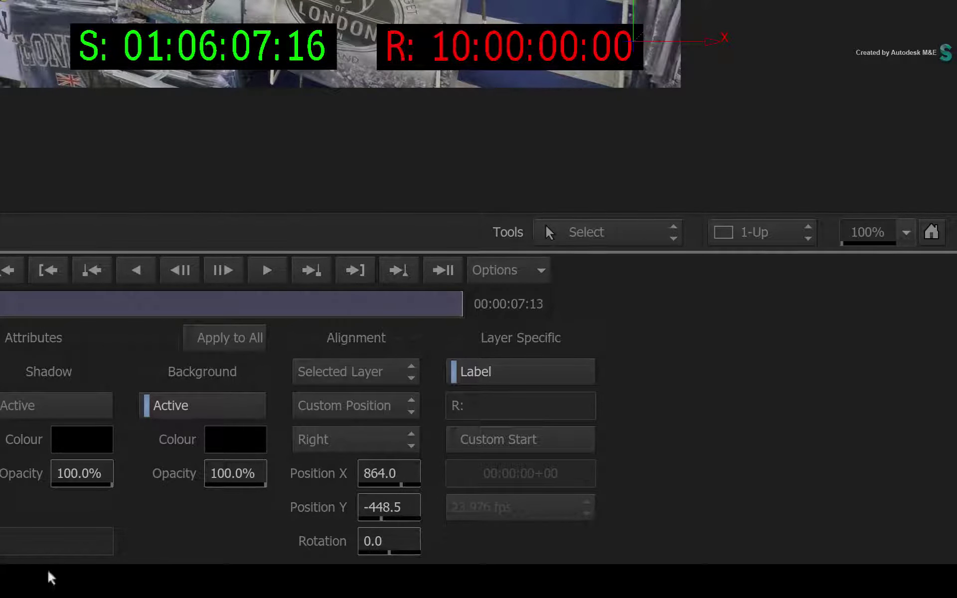
{"action": "left_click", "coordinate": [494, 443]}
{"action": "left_click", "coordinate": [506, 506]}
{"action": "left_click", "coordinate": [513, 453]}
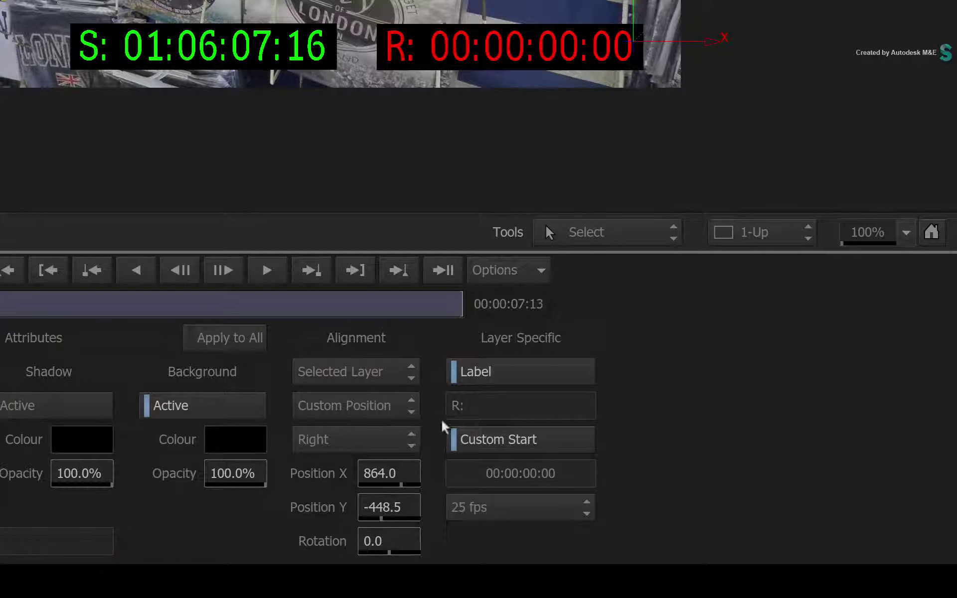
{"action": "left_click", "coordinate": [482, 439]}
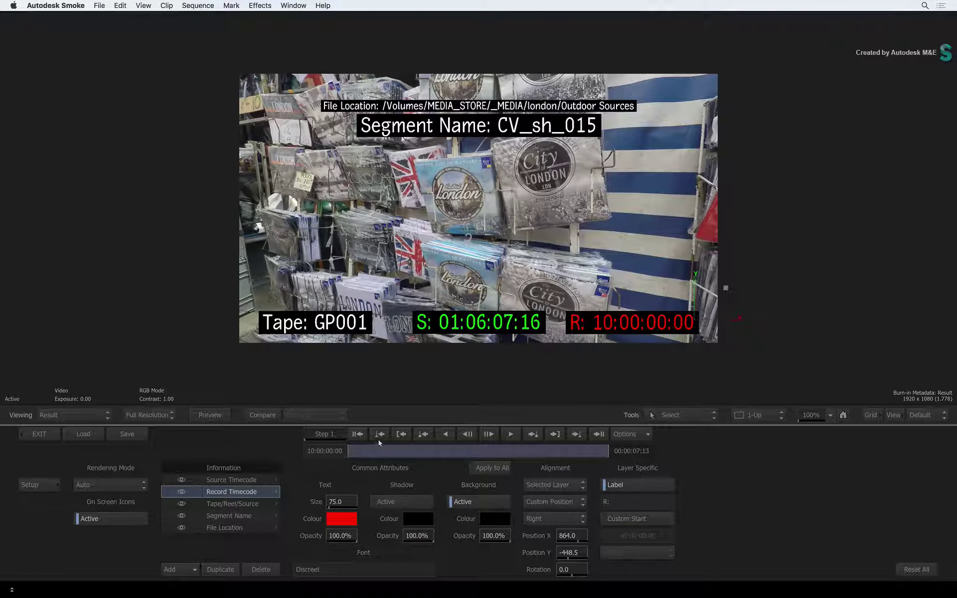
{"action": "mouse_move", "coordinate": [352, 450]}
{"action": "left_mouse_down"}
{"action": "mouse_move", "coordinate": [572, 450]}
{"action": "mouse_move", "coordinate": [343, 445]}
{"action": "left_mouse_up"}
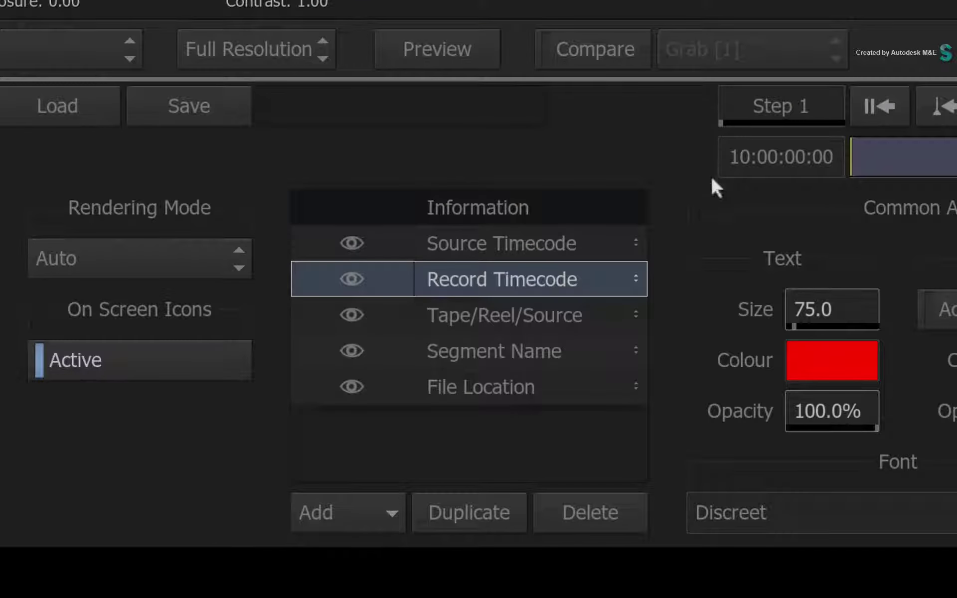
{"action": "left_click", "coordinate": [527, 377]}
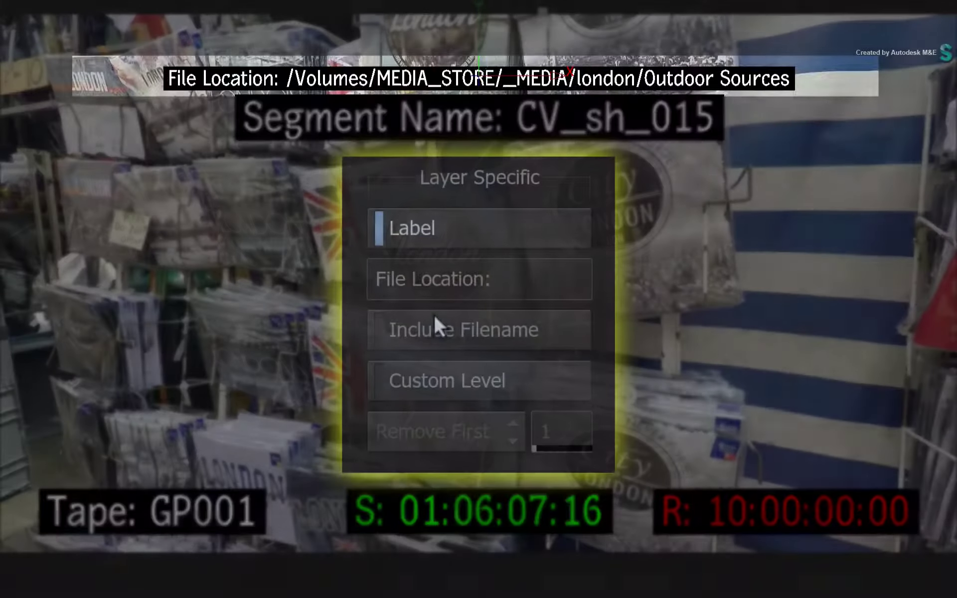
{"action": "left_click", "coordinate": [435, 319]}
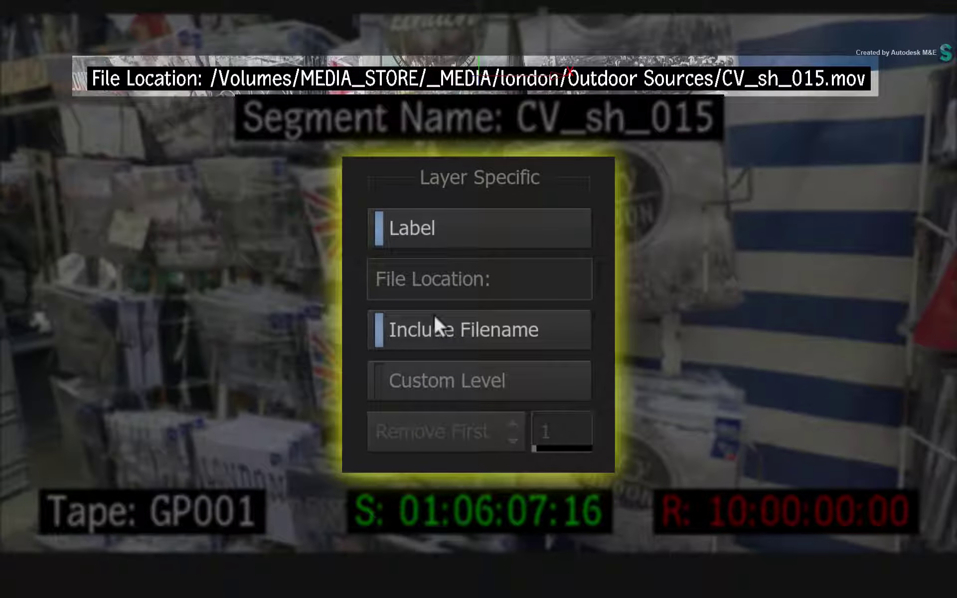
{"action": "left_click", "coordinate": [458, 369]}
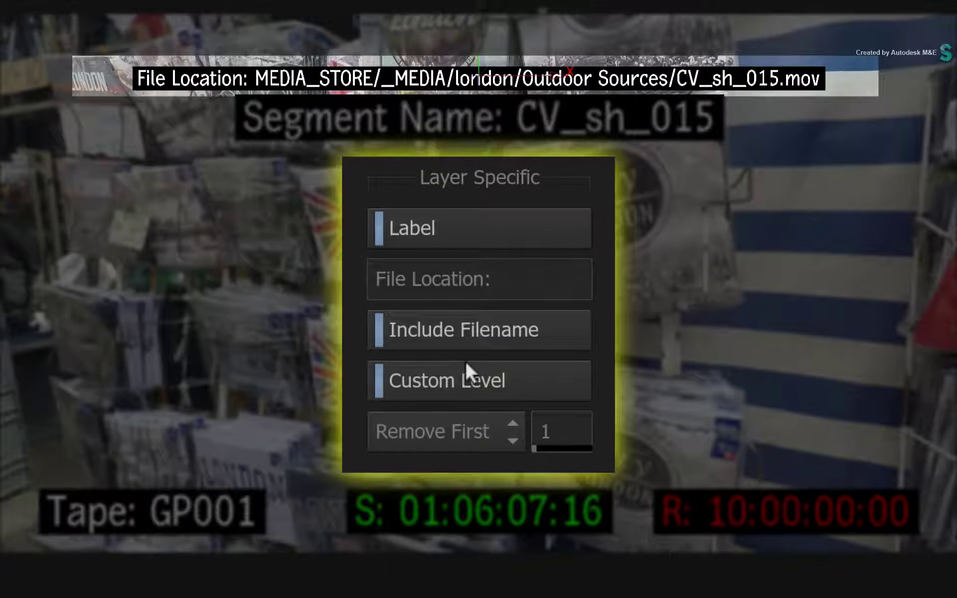
{"action": "left_click_drag", "start_coordinate": [532, 424], "coordinate": [551, 426]}
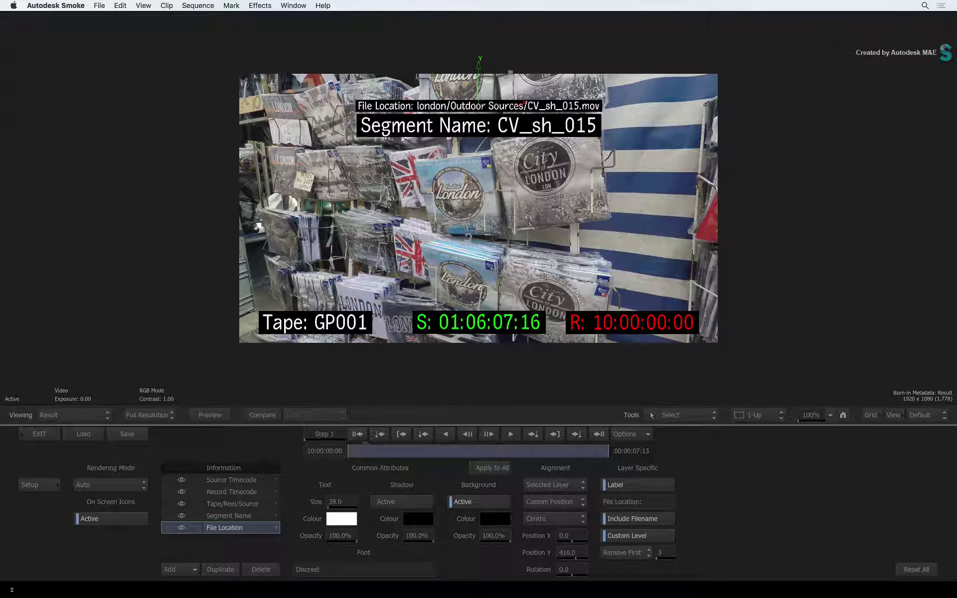
{"action": "mouse_move", "coordinate": [364, 450]}
{"action": "left_mouse_down"}
{"action": "mouse_move", "coordinate": [525, 450]}
{"action": "mouse_move", "coordinate": [348, 450]}
{"action": "left_mouse_up"}
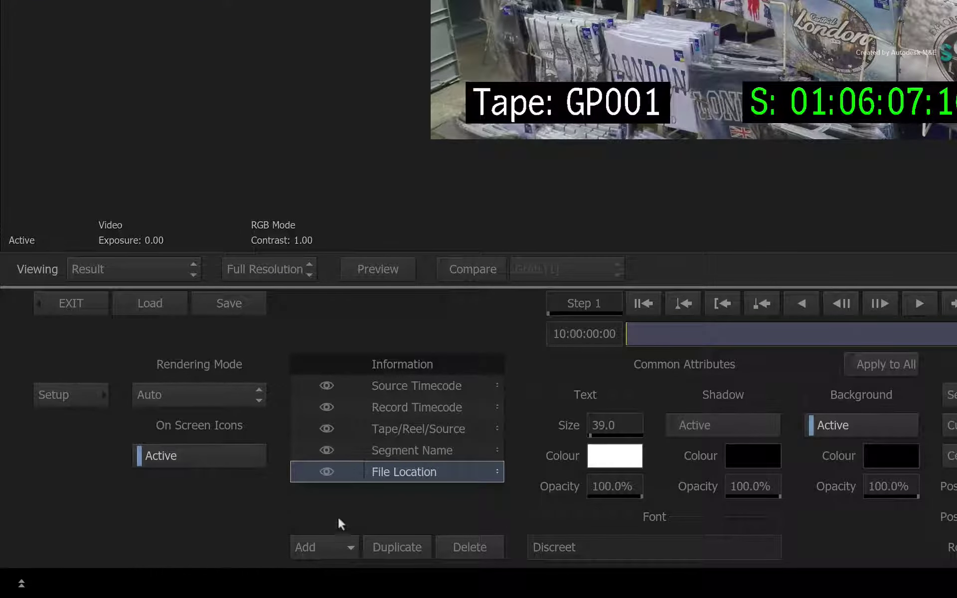
Add a Custom Text burn-in layer reading WATERMARK across the centre of the frame.
{"action": "left_click", "coordinate": [337, 544]}
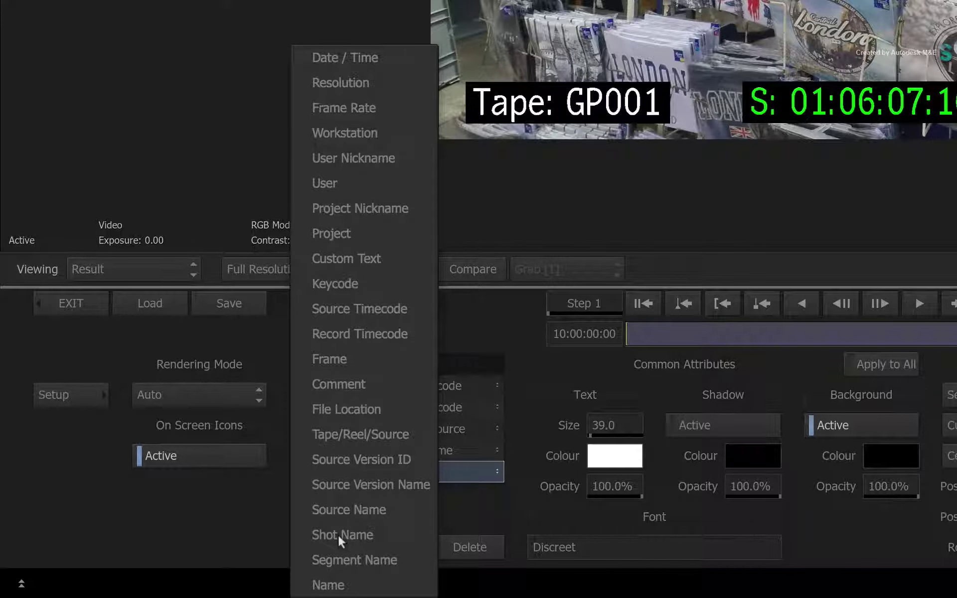
{"action": "left_click", "coordinate": [413, 261]}
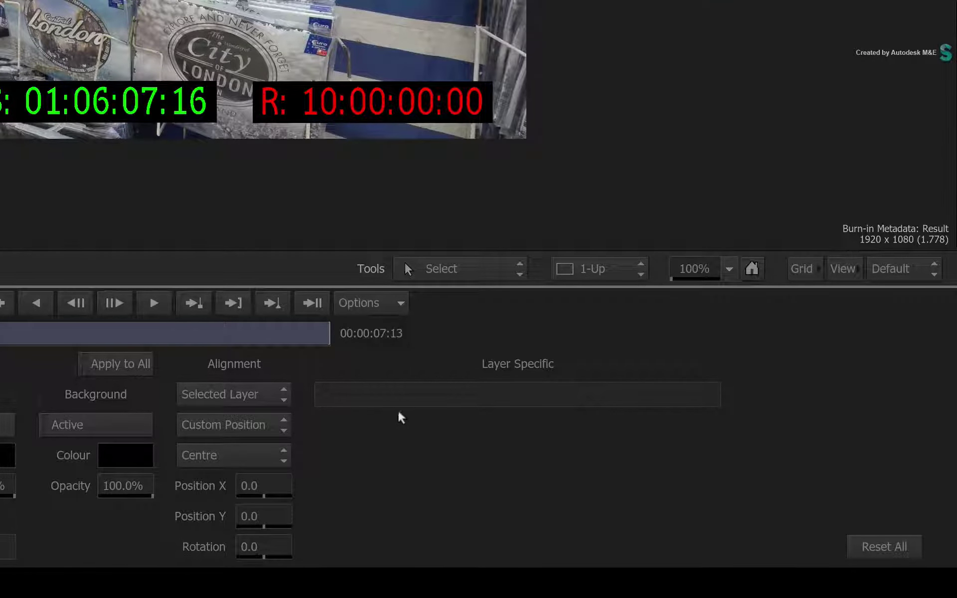
{"action": "left_click", "coordinate": [391, 392]}
{"action": "type", "text": "WATERM"}
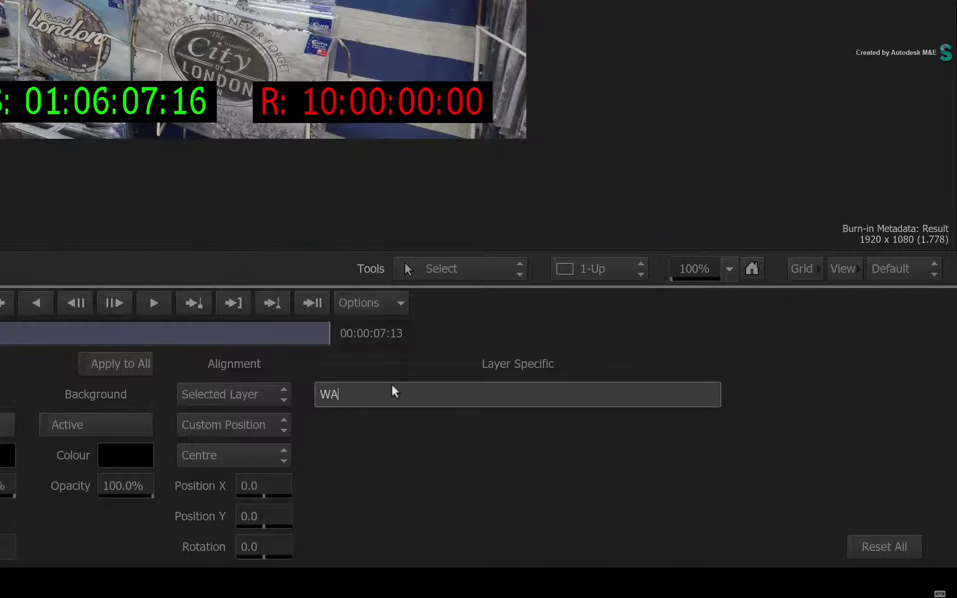
{"action": "type", "text": "ARK"}
{"action": "key", "text": "Return"}
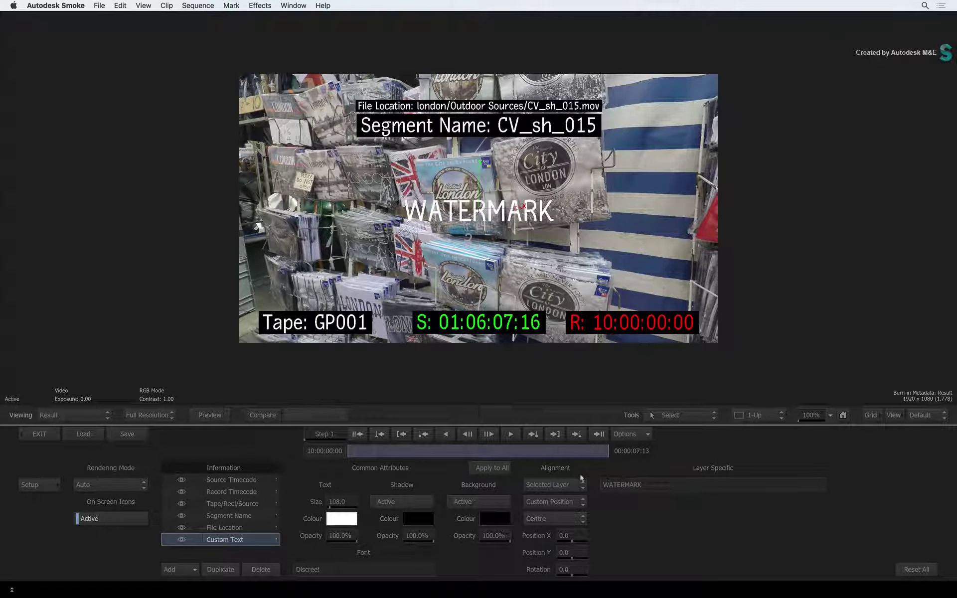
Set WATERMARK to size 324, 39% opacity and -18 degree rotation, then check other shots.
{"action": "left_click_drag", "start_coordinate": [341, 502], "coordinate": [433, 503]}
{"action": "left_click_drag", "start_coordinate": [336, 538], "coordinate": [307, 534]}
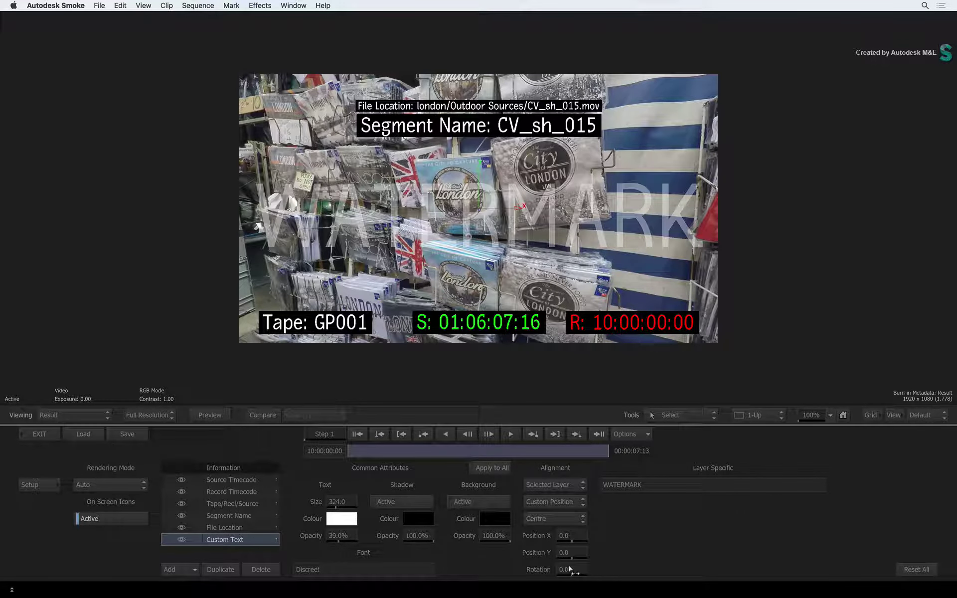
{"action": "left_click_drag", "start_coordinate": [571, 569], "coordinate": [563, 570]}
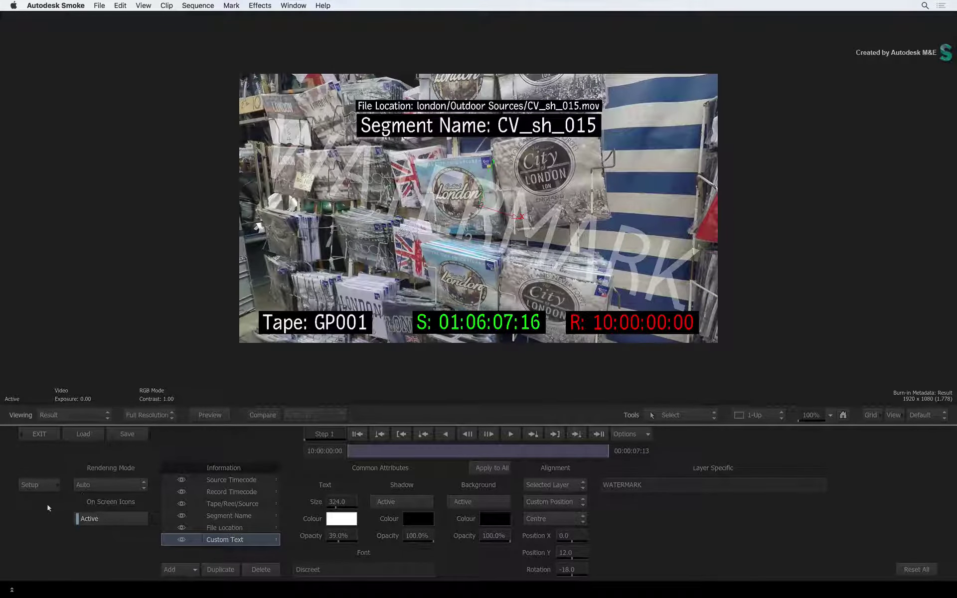
{"action": "mouse_move", "coordinate": [377, 450]}
{"action": "left_mouse_down"}
{"action": "mouse_move", "coordinate": [454, 451]}
{"action": "mouse_move", "coordinate": [291, 449]}
{"action": "left_mouse_up"}
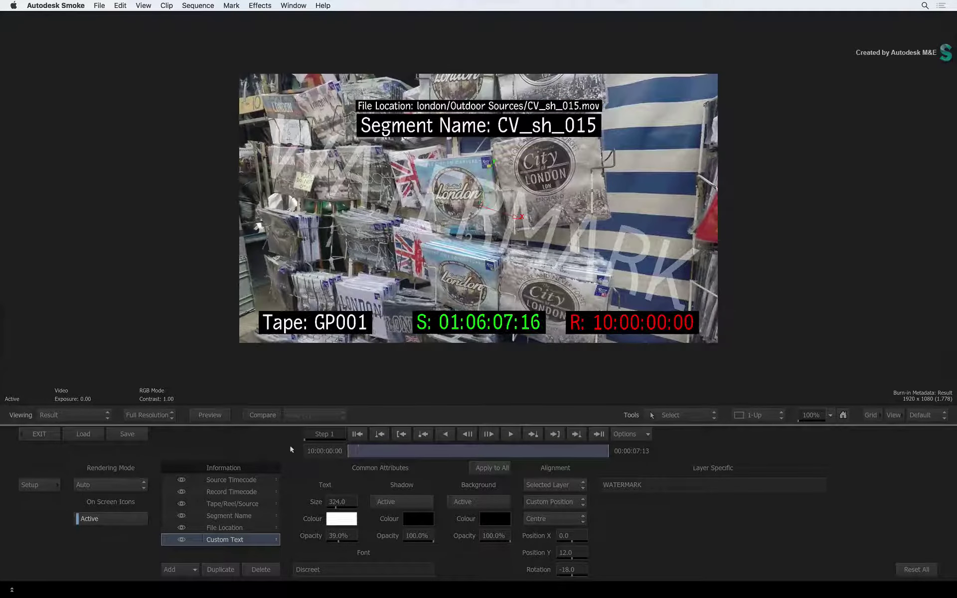
Leave the burn-in editor and switch to the Burn-in Metadata 002 sequence.
{"action": "left_click", "coordinate": [39, 434]}
{"action": "left_click_drag", "start_coordinate": [172, 554], "coordinate": [260, 532]}
{"action": "left_click", "coordinate": [269, 428]}
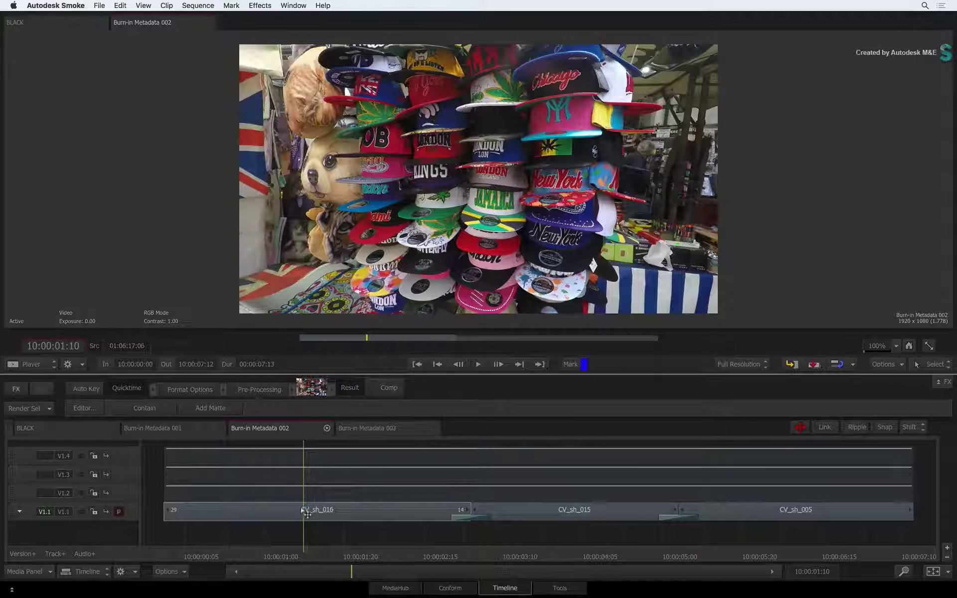
Add a Burn-in Metadata gap effect and place it on track V1.3 above the clips.
{"action": "key", "text": "super+v"}
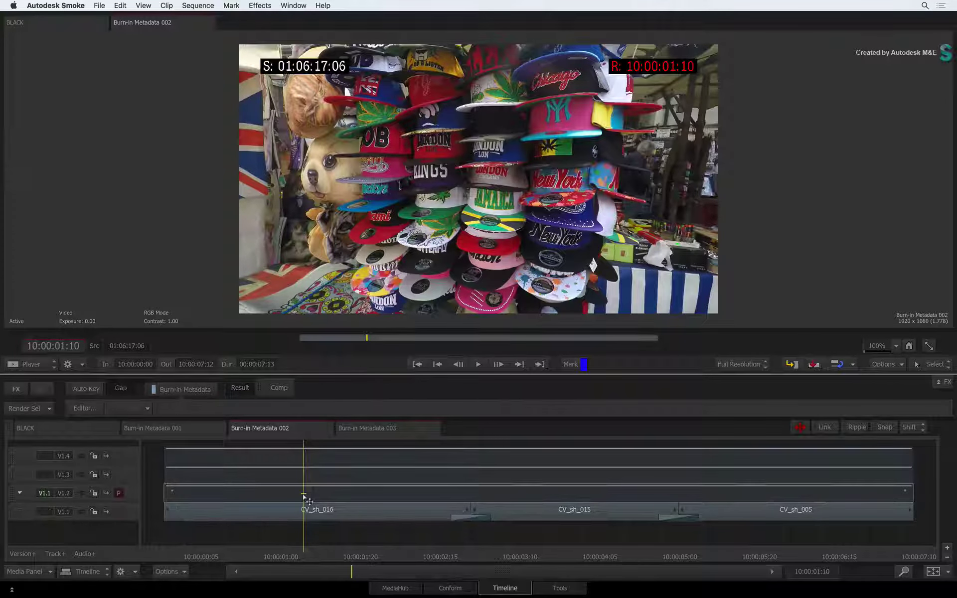
{"action": "left_click_drag", "start_coordinate": [303, 495], "coordinate": [305, 476]}
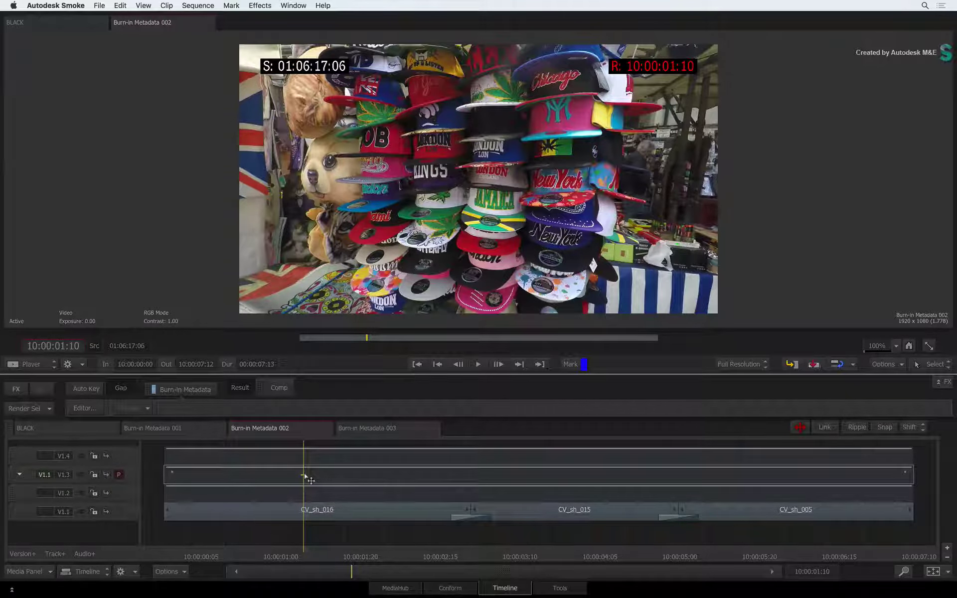
{"action": "mouse_move", "coordinate": [293, 547]}
{"action": "left_mouse_down"}
{"action": "mouse_move", "coordinate": [435, 550]}
{"action": "mouse_move", "coordinate": [299, 548]}
{"action": "left_mouse_up"}
{"action": "left_click_drag", "start_coordinate": [298, 474], "coordinate": [299, 457]}
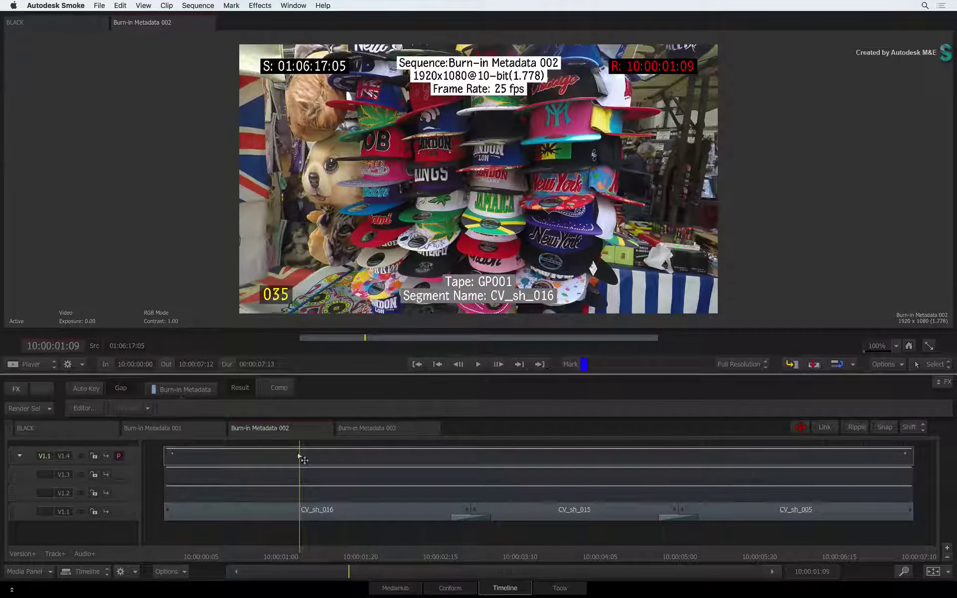
{"action": "left_click_drag", "start_coordinate": [299, 550], "coordinate": [264, 535]}
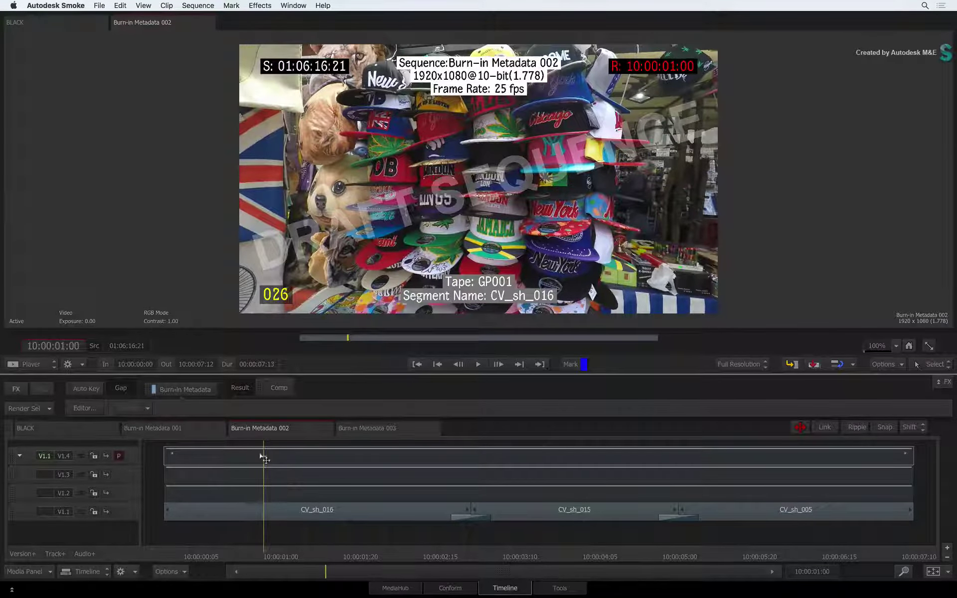
{"action": "mouse_move", "coordinate": [263, 456]}
{"action": "left_mouse_down"}
{"action": "mouse_move", "coordinate": [260, 493]}
{"action": "mouse_move", "coordinate": [267, 462]}
{"action": "left_mouse_up"}
Open the V1 clip of Burn-in Metadata 003 in ConnectFX and select its Burn-in Metadata node.
{"action": "left_click", "coordinate": [396, 429]}
{"action": "left_click", "coordinate": [267, 461]}
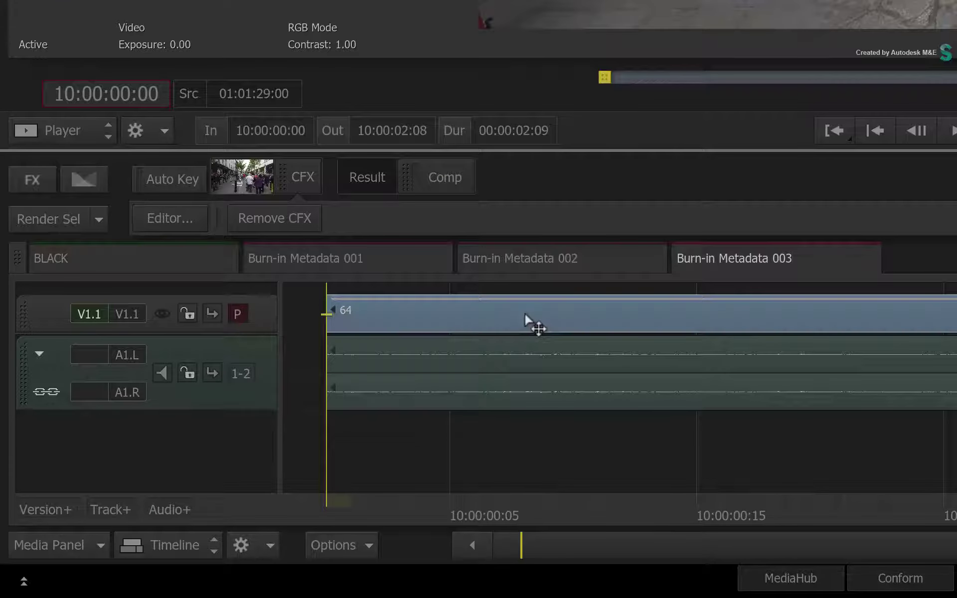
{"action": "left_click", "coordinate": [295, 172]}
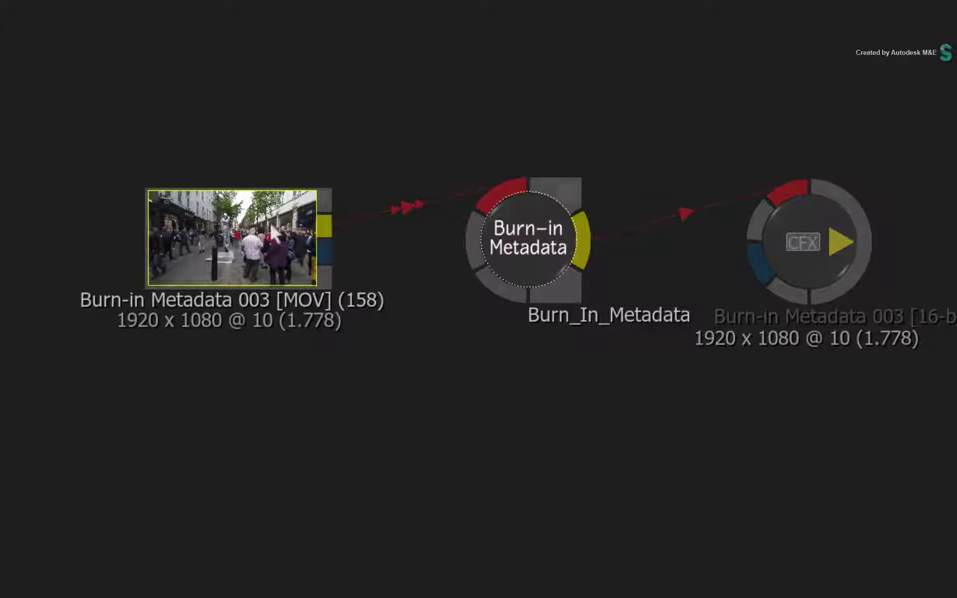
{"action": "left_click", "coordinate": [522, 215]}
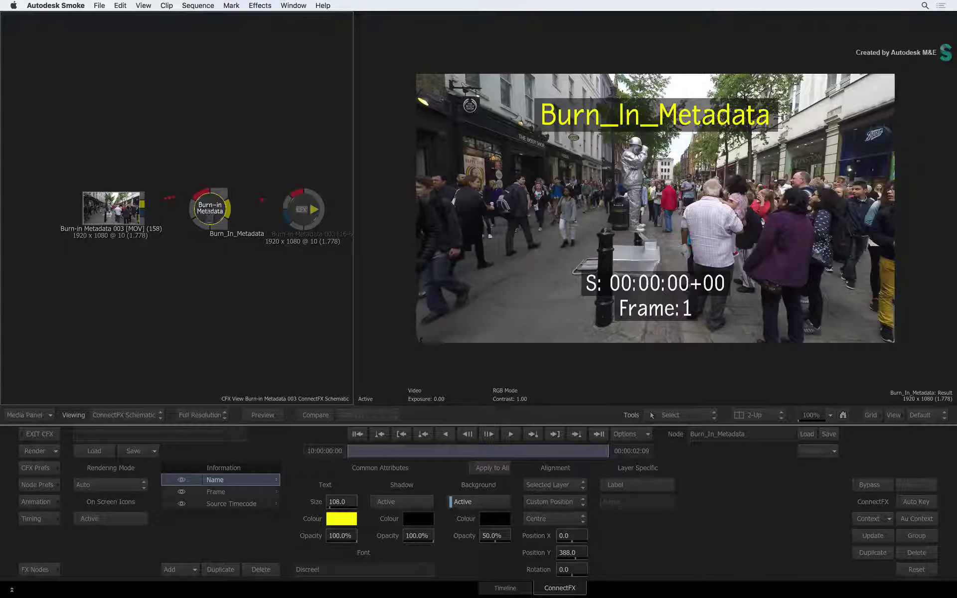
Copy the clip node's metadata onto the Burn-in Metadata node with T-click.
{"action": "left_click_drag", "start_coordinate": [209, 208], "coordinate": [210, 209]}
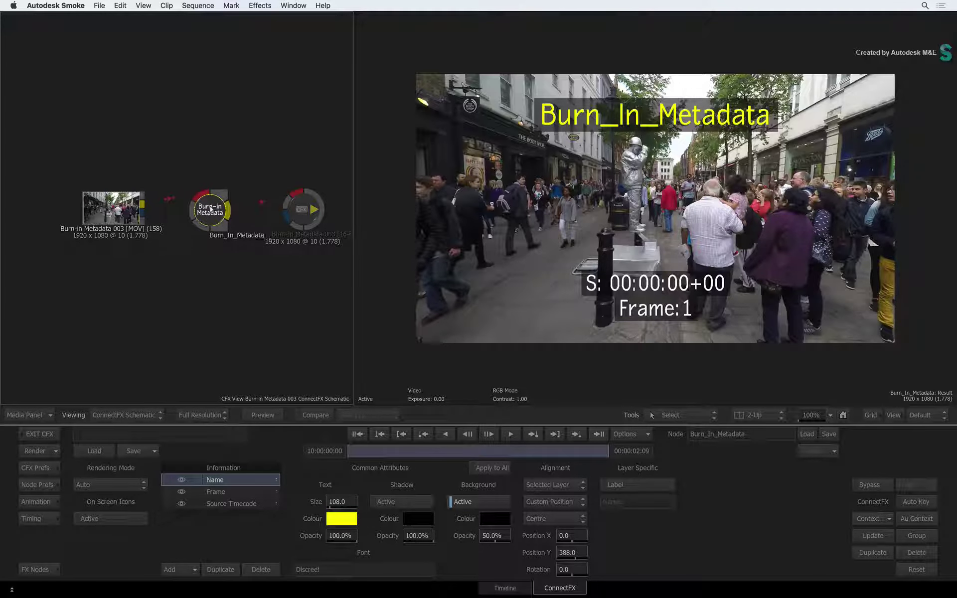
{"action": "key", "text": "t"}
{"action": "left_click", "coordinate": [204, 210]}
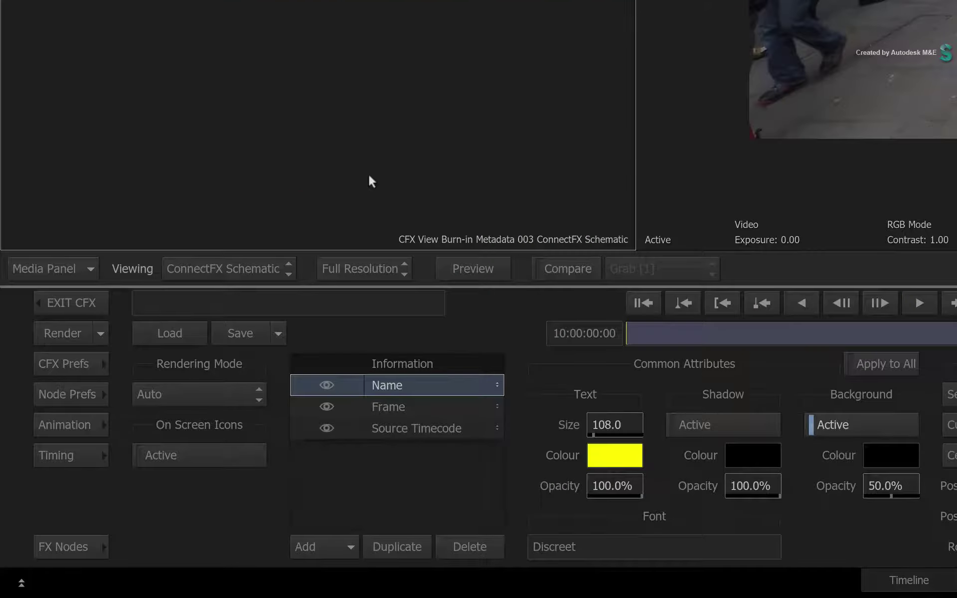
Play forward and backward to confirm the name, S: 01:01:29:00 timecode and frame burn-ins.
{"action": "left_click", "coordinate": [340, 554]}
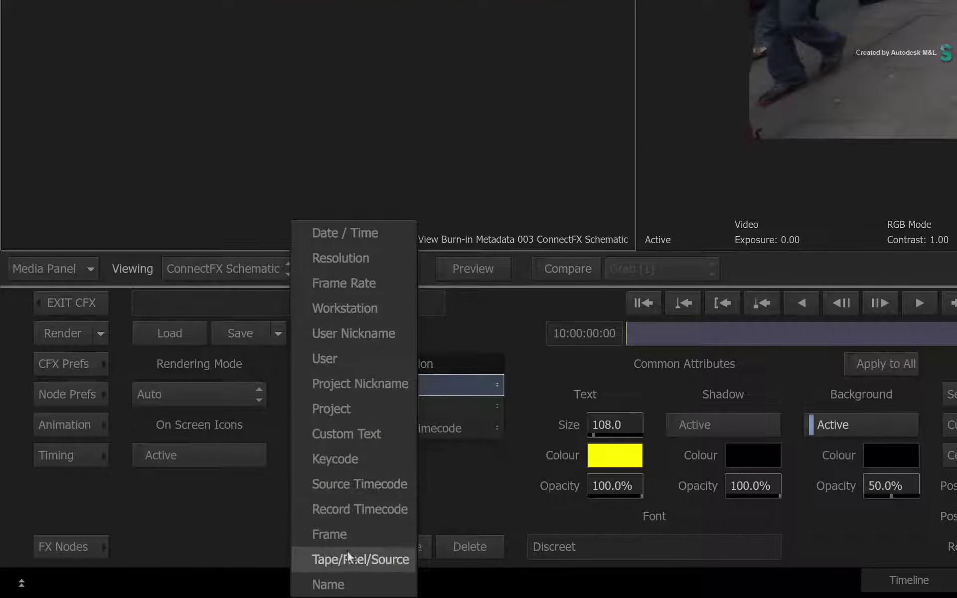
{"action": "left_click", "coordinate": [253, 504]}
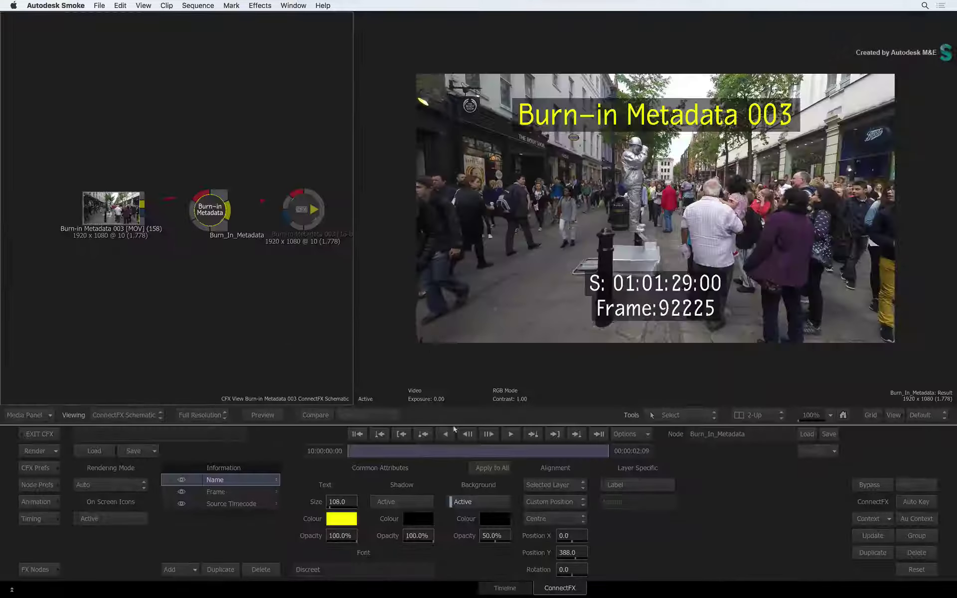
{"action": "key", "text": "space"}
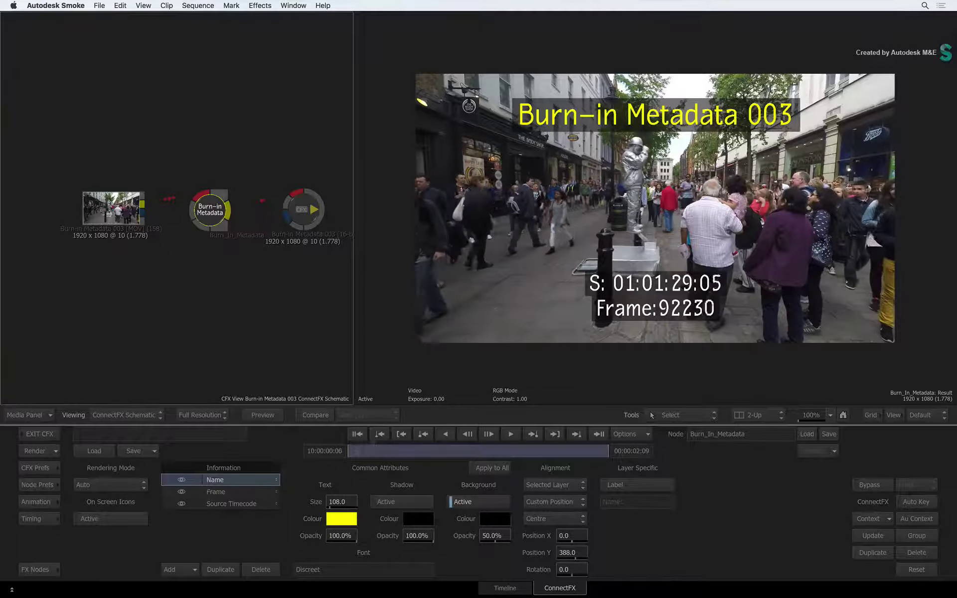
{"action": "key", "text": "j"}
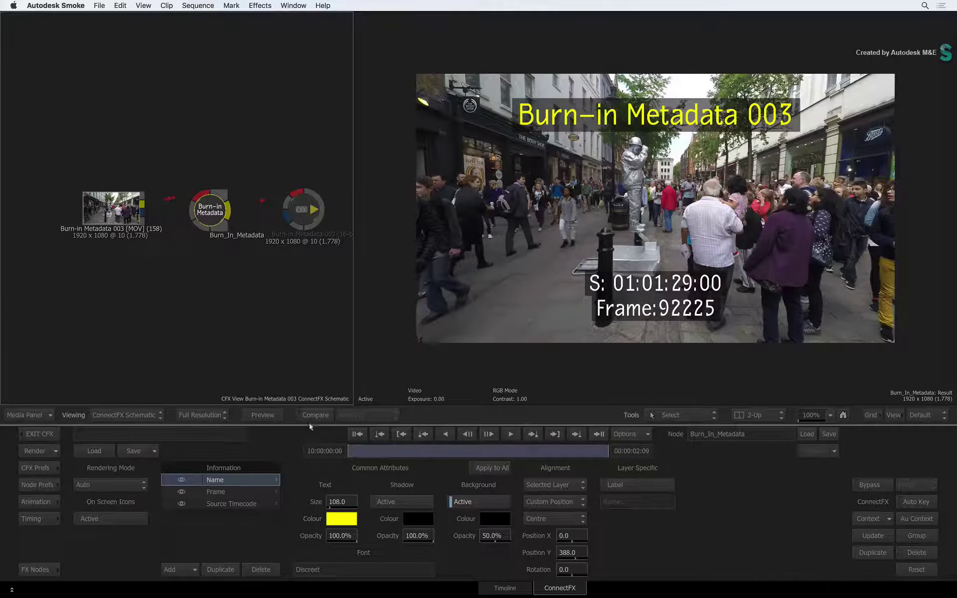
Save the configured burn-in node to the FX Nodes User bin as Burn_In_Metadata.
{"action": "left_click", "coordinate": [38, 568]}
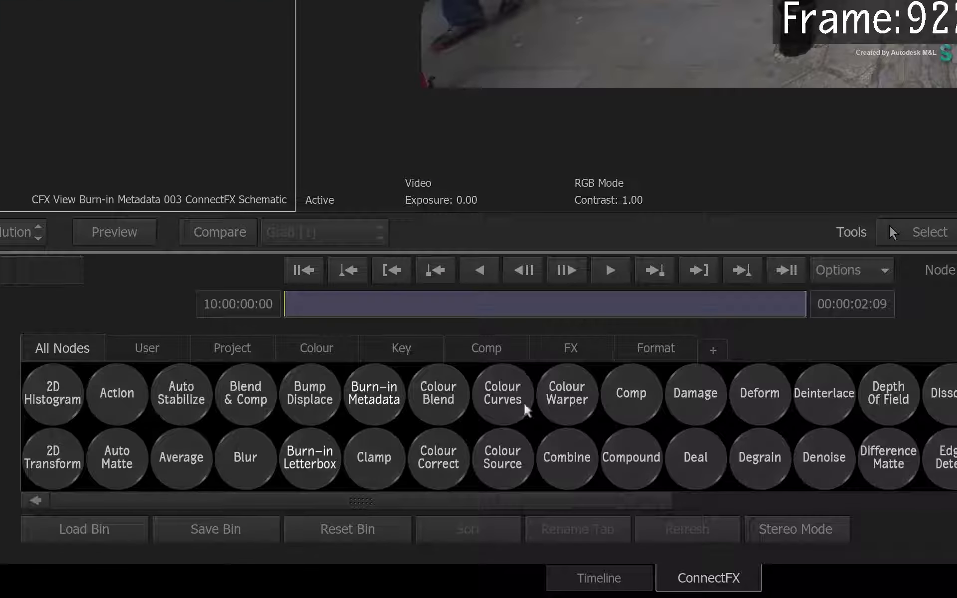
{"action": "left_click", "coordinate": [163, 347]}
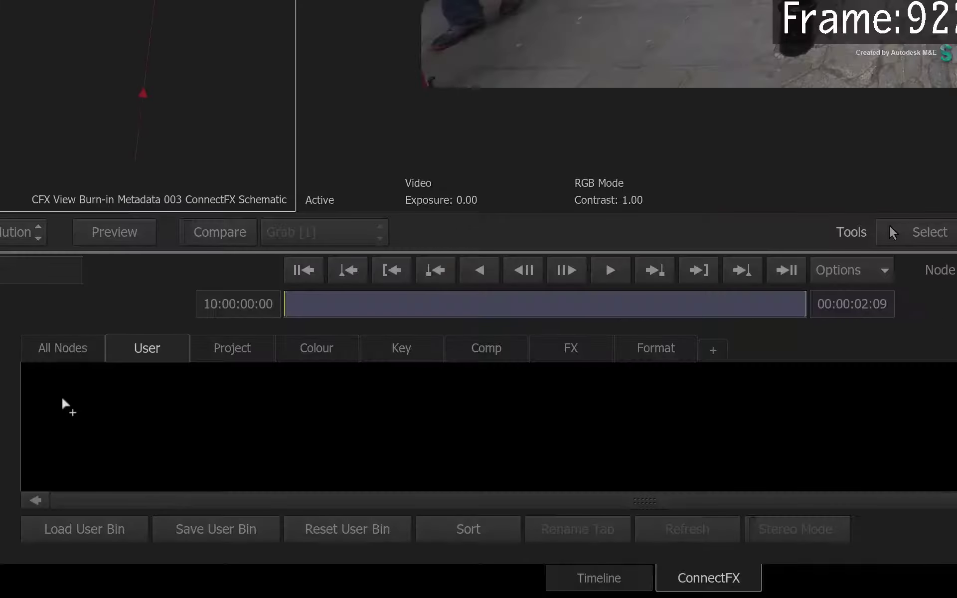
{"action": "left_click", "coordinate": [63, 405]}
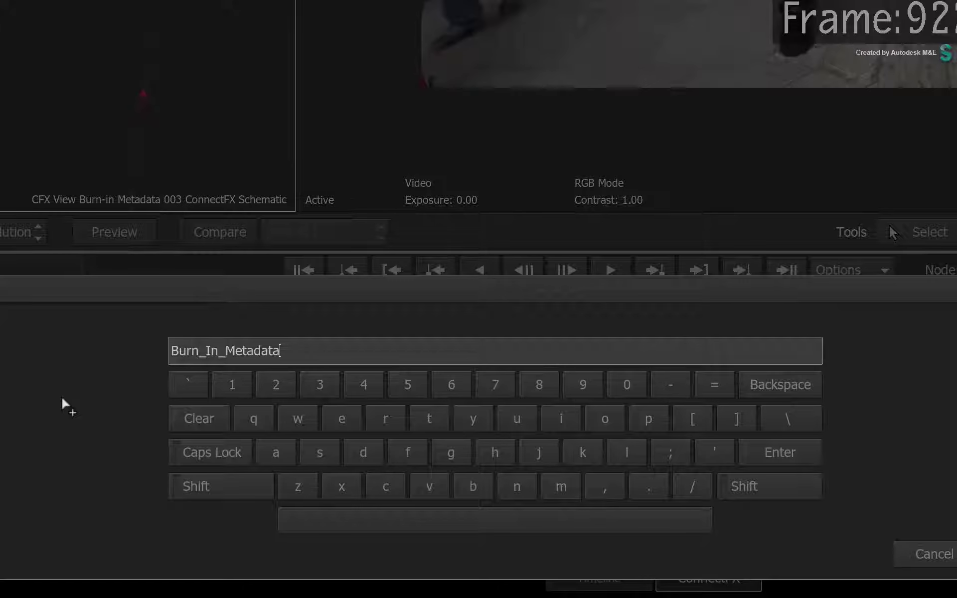
{"action": "key", "text": "Return"}
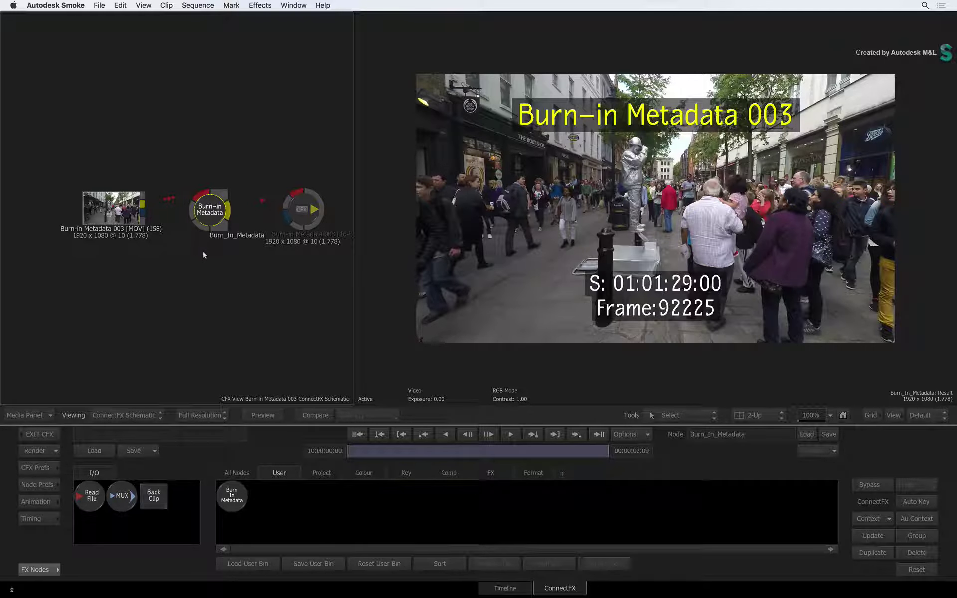
Show All Nodes in the FX Nodes bin and scrub ahead to check the burn-ins.
{"action": "left_click", "coordinate": [241, 471]}
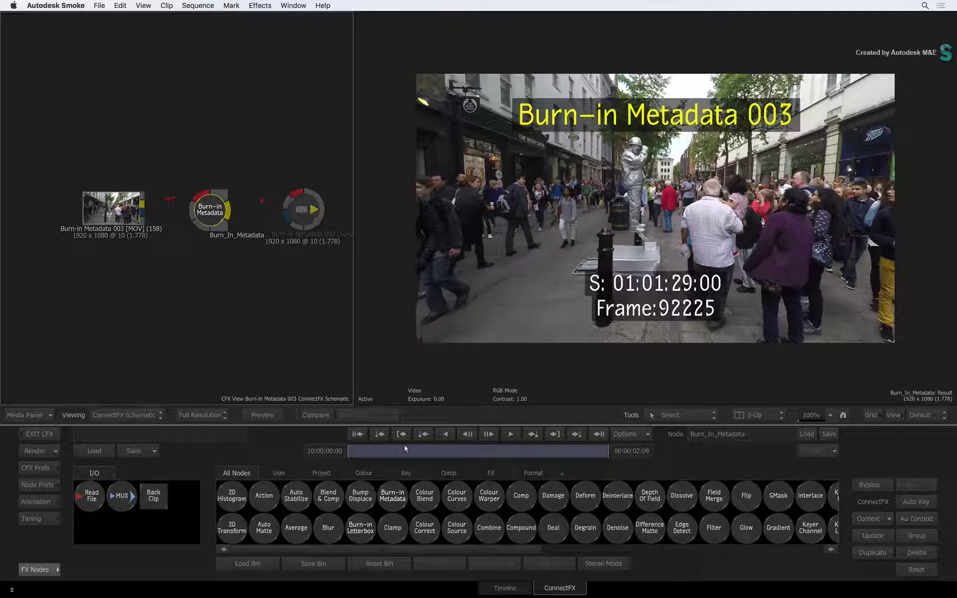
{"action": "left_click_drag", "start_coordinate": [363, 450], "coordinate": [293, 419]}
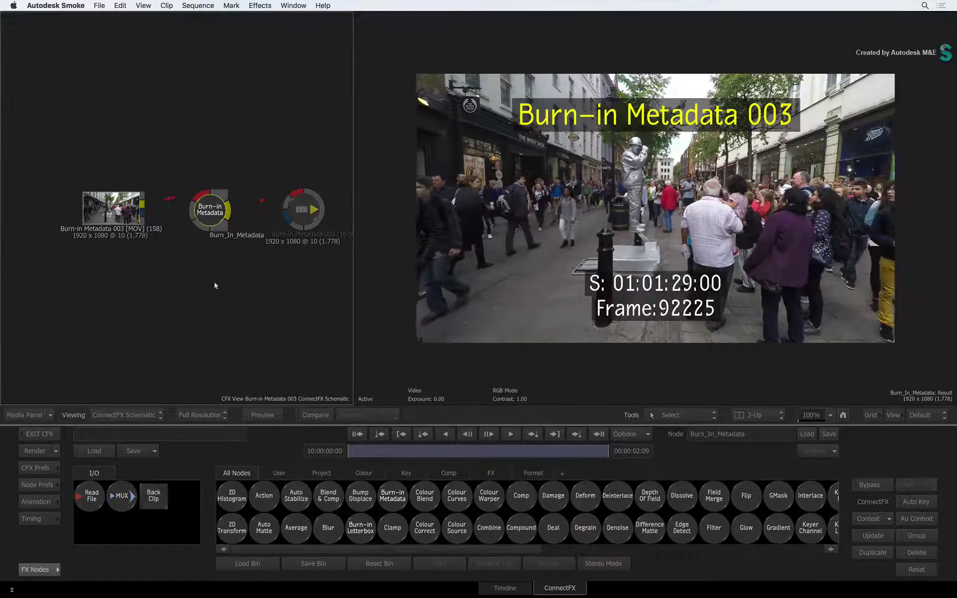